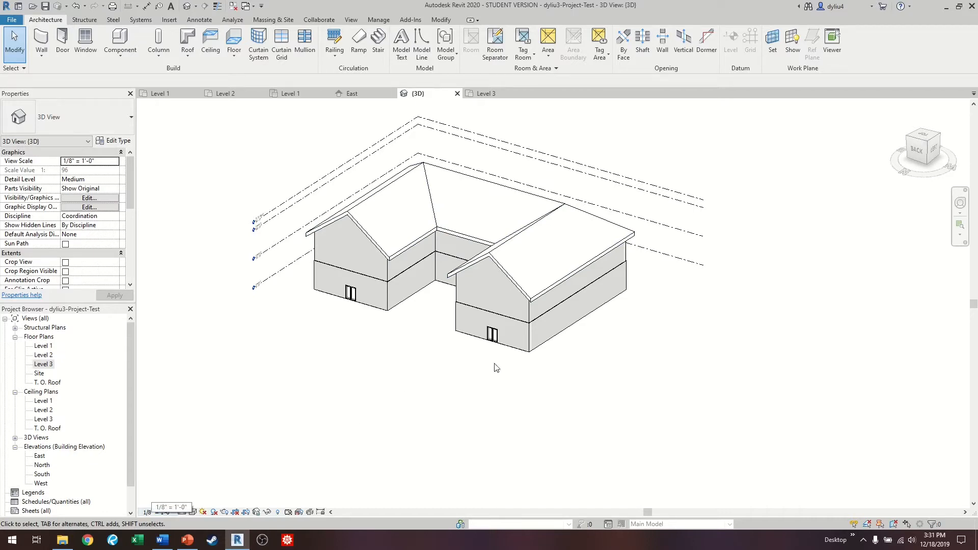
Step: Display the 3D view in the Wireframe visual style, and return it to Hidden Line
{"action": "left_click", "coordinate": [194, 512]}
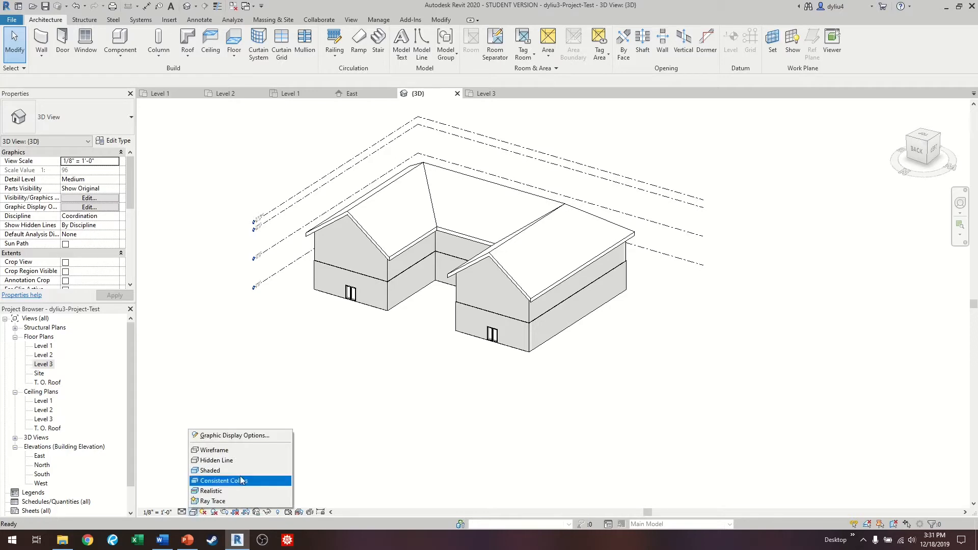
{"action": "left_click", "coordinate": [246, 452]}
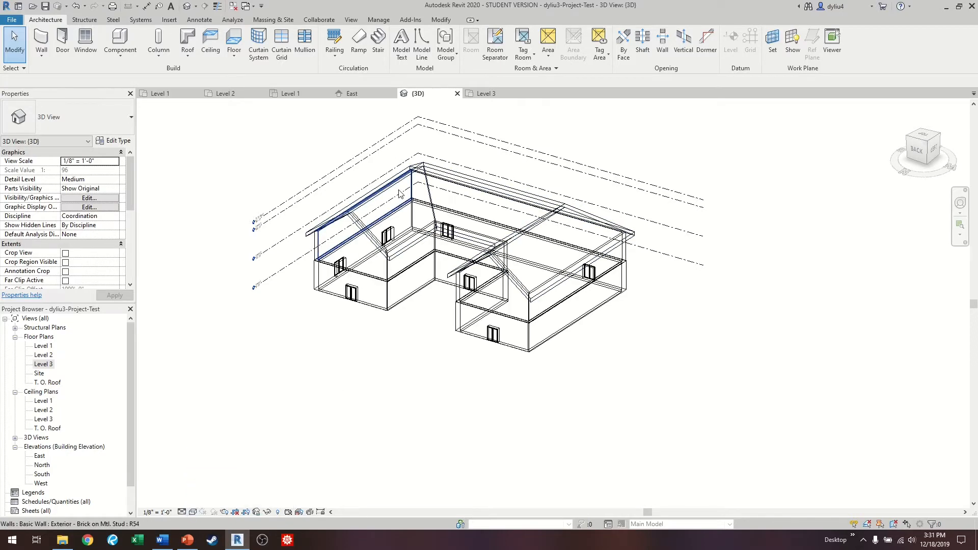
{"action": "left_click", "coordinate": [194, 513]}
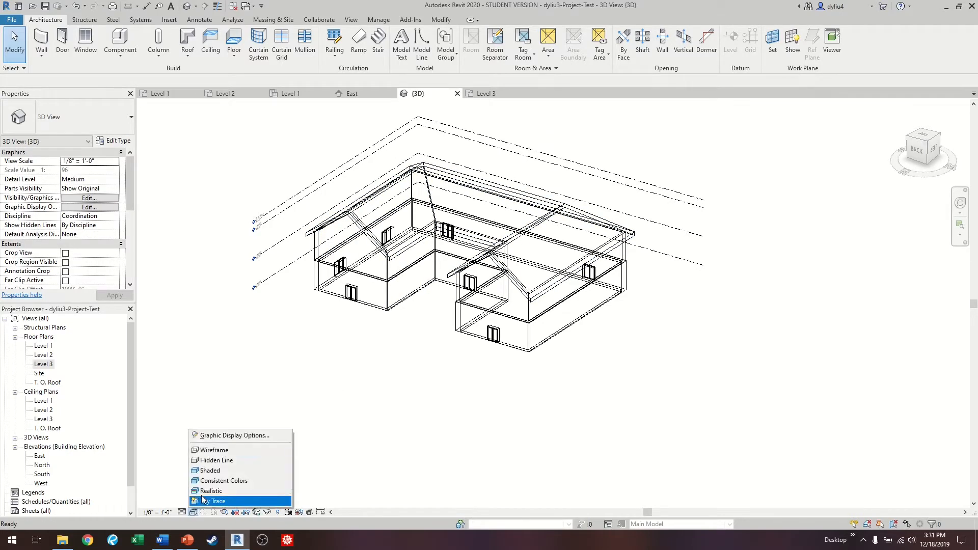
{"action": "left_click", "coordinate": [224, 461]}
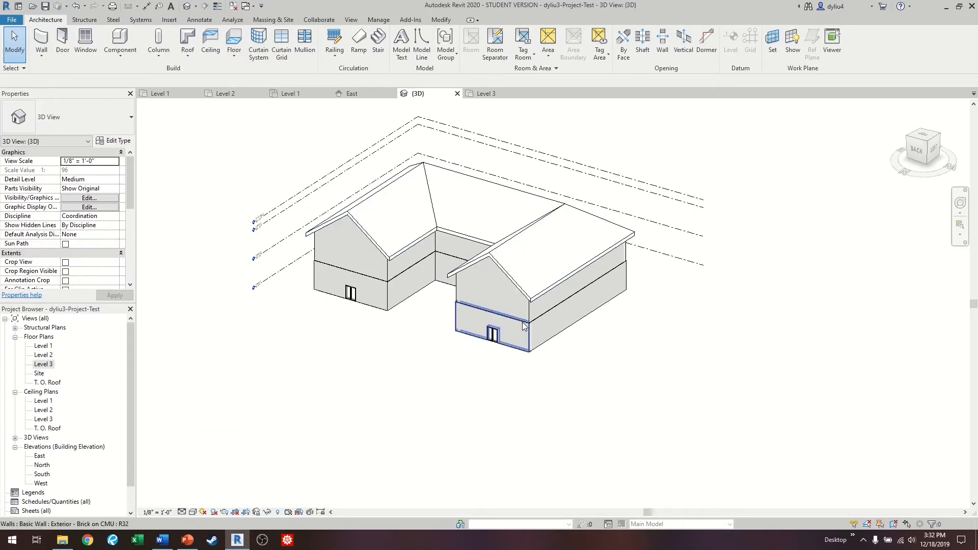
Step: Set the 3D view's visual style to Shaded and inspect the building's brick walls and roof up close
{"action": "left_click", "coordinate": [193, 512]}
{"action": "left_click", "coordinate": [234, 472]}
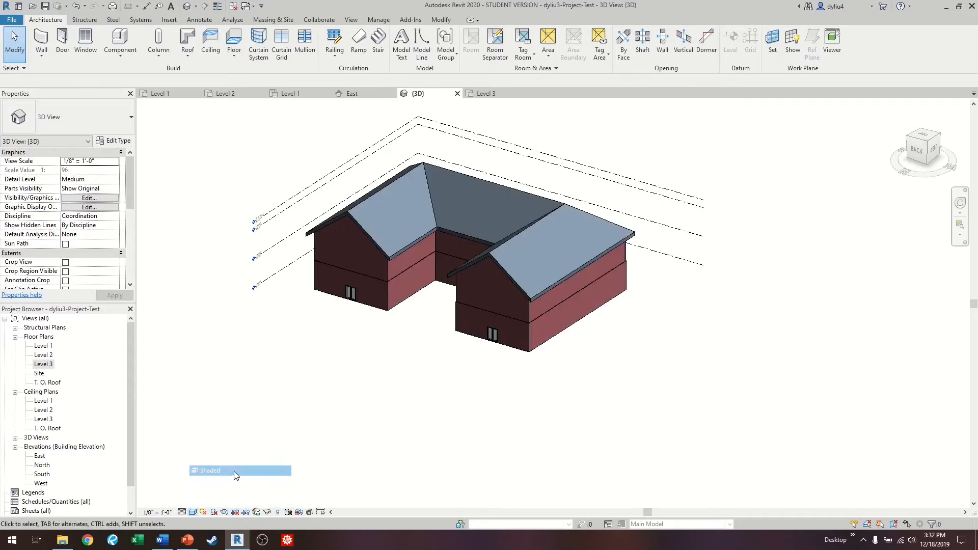
{"action": "left_click", "coordinate": [940, 146]}
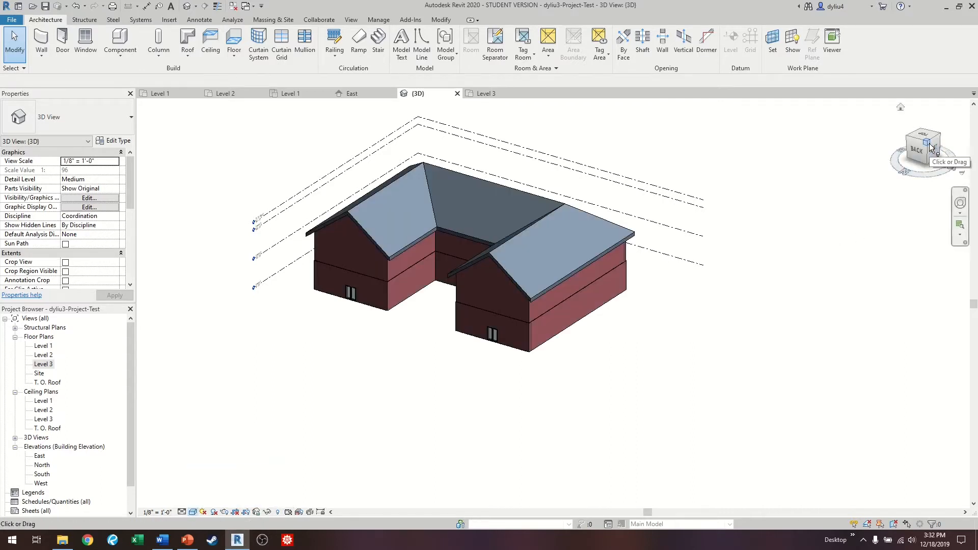
{"action": "middle_click_drag", "start_coordinate": [601, 217], "coordinate": [688, 254], "text": "shift"}
{"action": "scroll", "coordinate": [395, 352], "scroll_direction": "up", "scroll_amount": 2}
{"action": "middle_click_drag", "start_coordinate": [402, 374], "coordinate": [466, 427]}
{"action": "scroll", "coordinate": [647, 311], "scroll_direction": "up", "scroll_amount": 6}
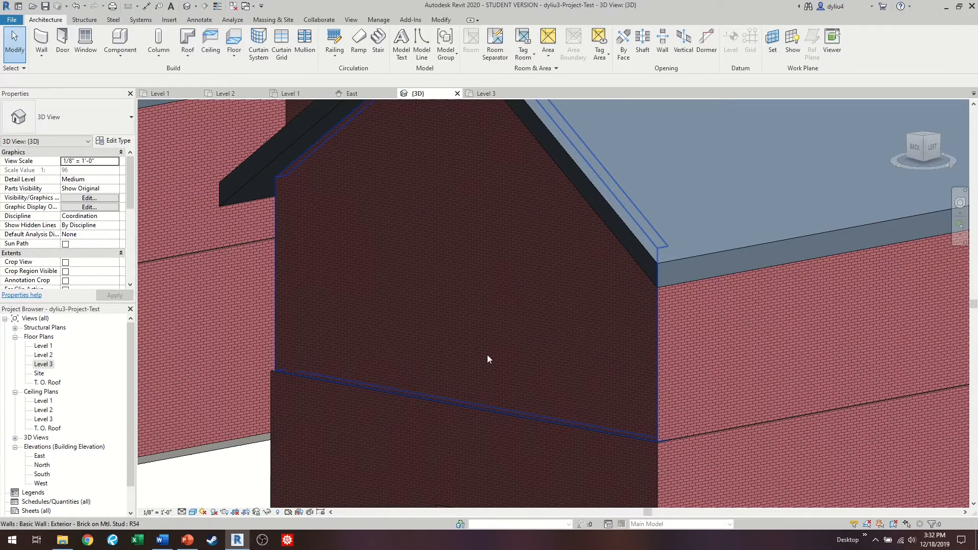
{"action": "scroll", "coordinate": [484, 275], "scroll_direction": "down", "scroll_amount": 6}
{"action": "middle_click_drag", "start_coordinate": [502, 309], "coordinate": [577, 315]}
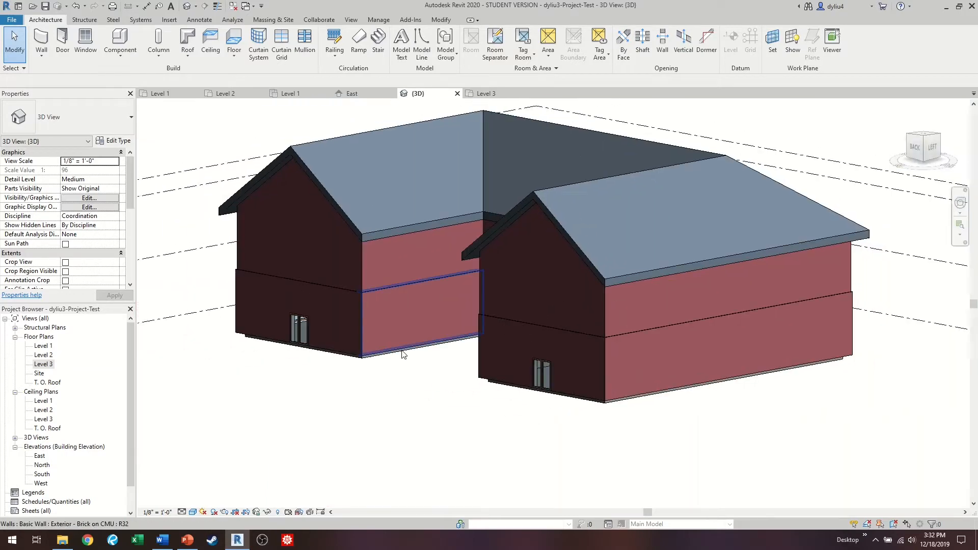
Step: Set the 3D view's detail level to Fine and inspect the gable wall up close
{"action": "left_click", "coordinate": [182, 512]}
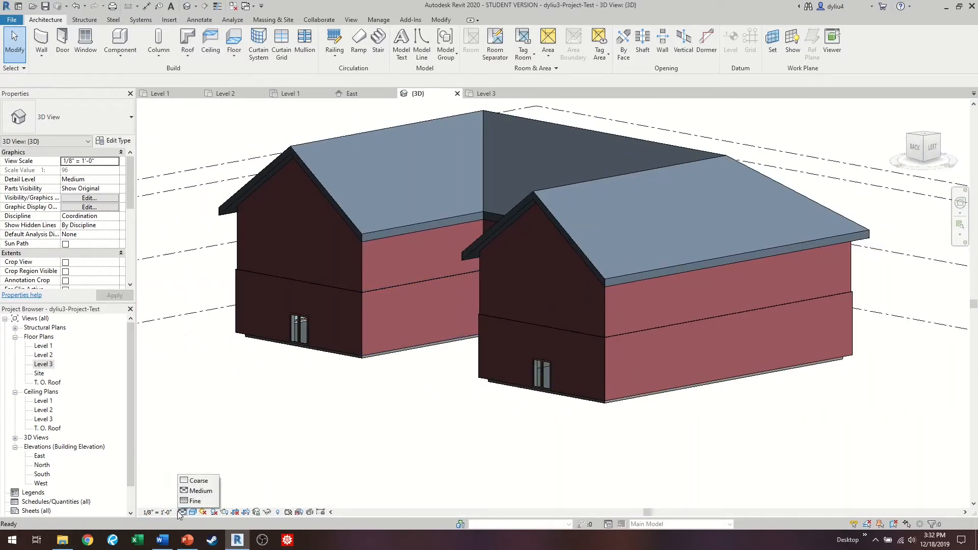
{"action": "left_click", "coordinate": [184, 504]}
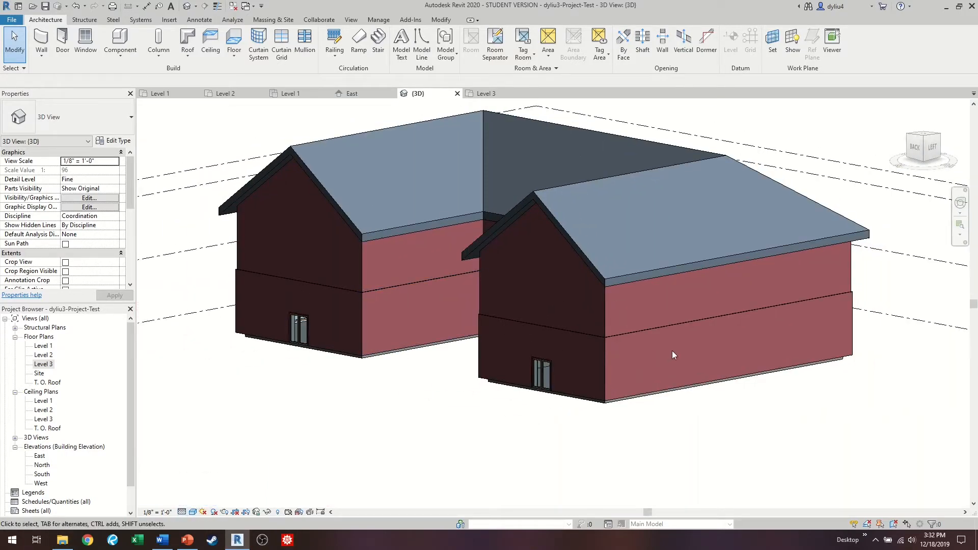
{"action": "scroll", "coordinate": [671, 350], "scroll_direction": "up", "scroll_amount": 2}
{"action": "scroll", "coordinate": [619, 341], "scroll_direction": "up", "scroll_amount": 5}
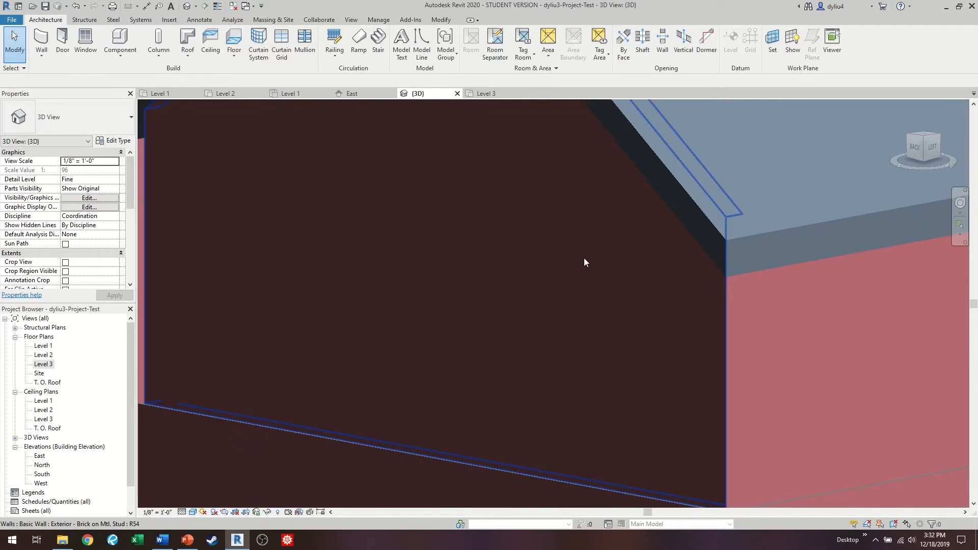
{"action": "scroll", "coordinate": [705, 354], "scroll_direction": "down", "scroll_amount": 6}
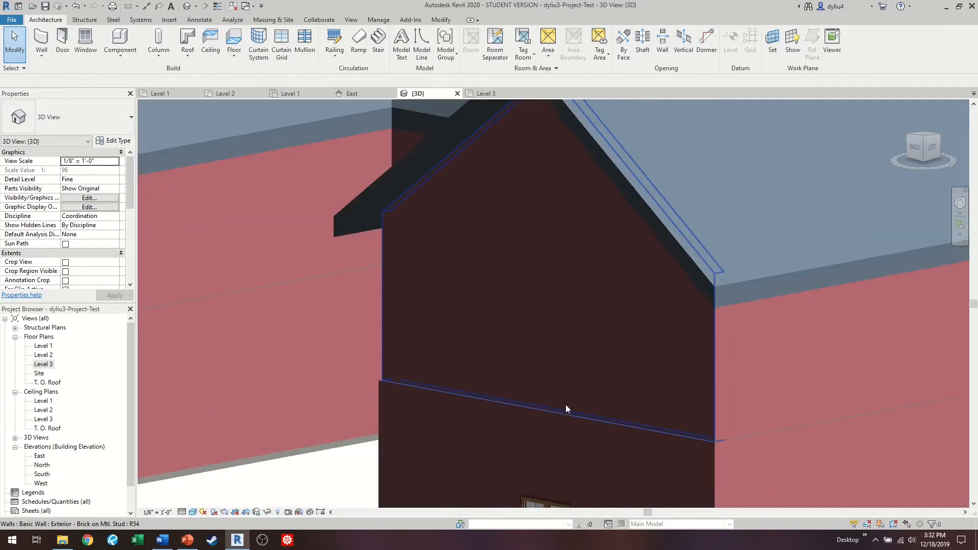
Step: Set the 3D view's visual style to Consistent Colors and inspect the building and its double doors from a lower angle
{"action": "left_click", "coordinate": [194, 512]}
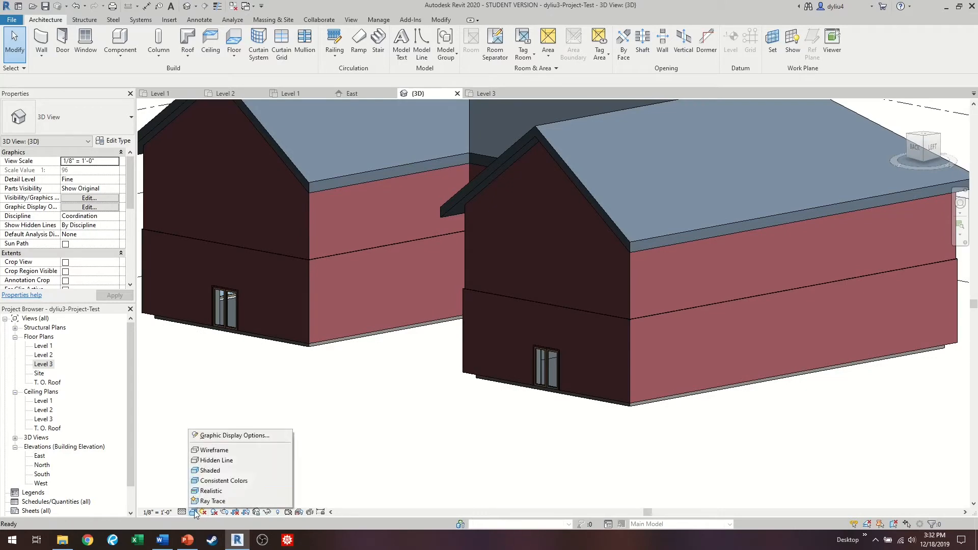
{"action": "left_click", "coordinate": [219, 484]}
{"action": "scroll", "coordinate": [425, 358], "scroll_direction": "down", "scroll_amount": 3}
{"action": "middle_click_drag", "start_coordinate": [577, 321], "coordinate": [500, 358]}
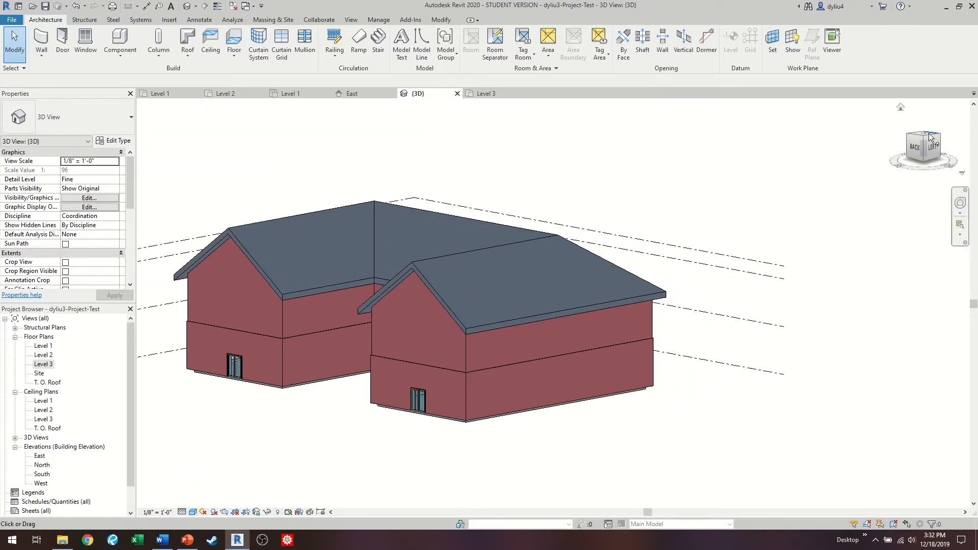
{"action": "mouse_move", "coordinate": [922, 134]}
{"action": "left_mouse_down"}
{"action": "mouse_move", "coordinate": [940, 155]}
{"action": "mouse_move", "coordinate": [952, 134]}
{"action": "mouse_move", "coordinate": [958, 155]}
{"action": "mouse_move", "coordinate": [925, 153]}
{"action": "mouse_move", "coordinate": [912, 134]}
{"action": "left_mouse_up"}
{"action": "scroll", "coordinate": [657, 273], "scroll_direction": "down", "scroll_amount": 2}
{"action": "middle_click_drag", "start_coordinate": [657, 273], "coordinate": [777, 230]}
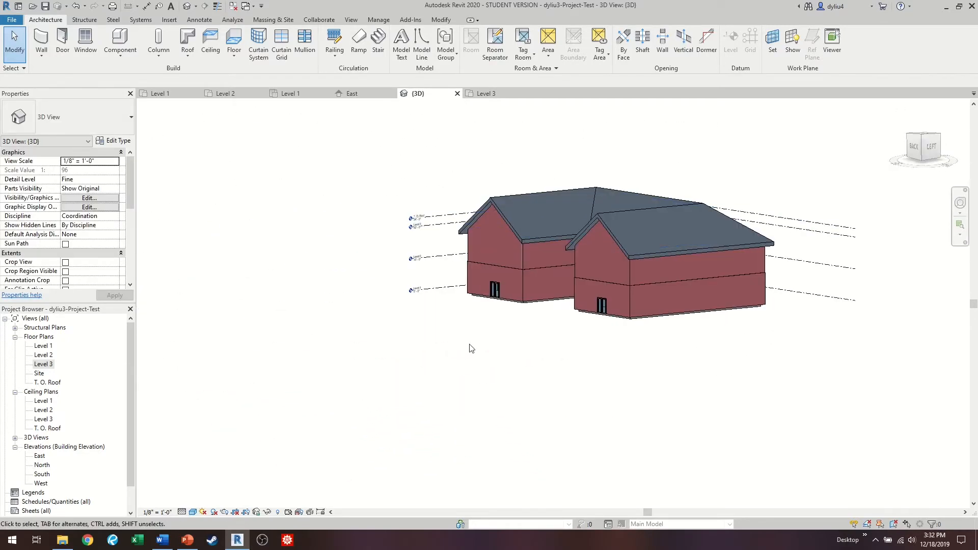
{"action": "scroll", "coordinate": [665, 305], "scroll_direction": "up", "scroll_amount": 8}
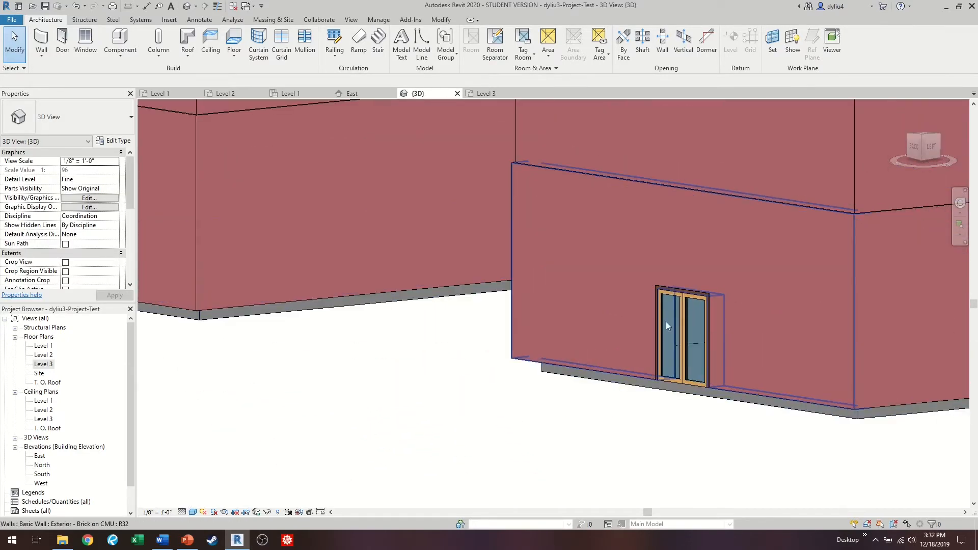
{"action": "scroll", "coordinate": [688, 317], "scroll_direction": "up", "scroll_amount": 2}
{"action": "scroll", "coordinate": [697, 316], "scroll_direction": "down", "scroll_amount": 6}
{"action": "middle_click_drag", "start_coordinate": [436, 414], "coordinate": [289, 479]}
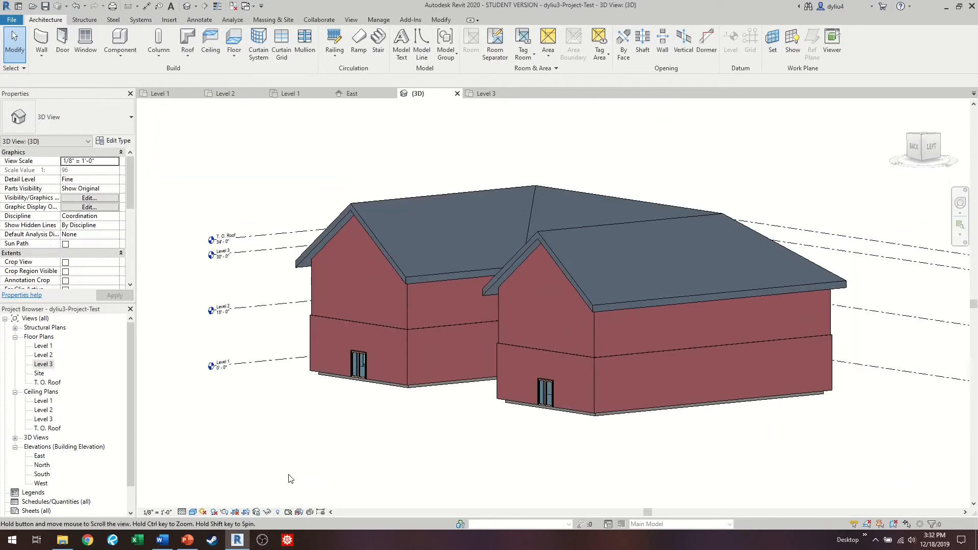
Step: Set the 3D view's visual style to Realistic and inspect the brick texture on the gable wall
{"action": "left_click", "coordinate": [194, 513]}
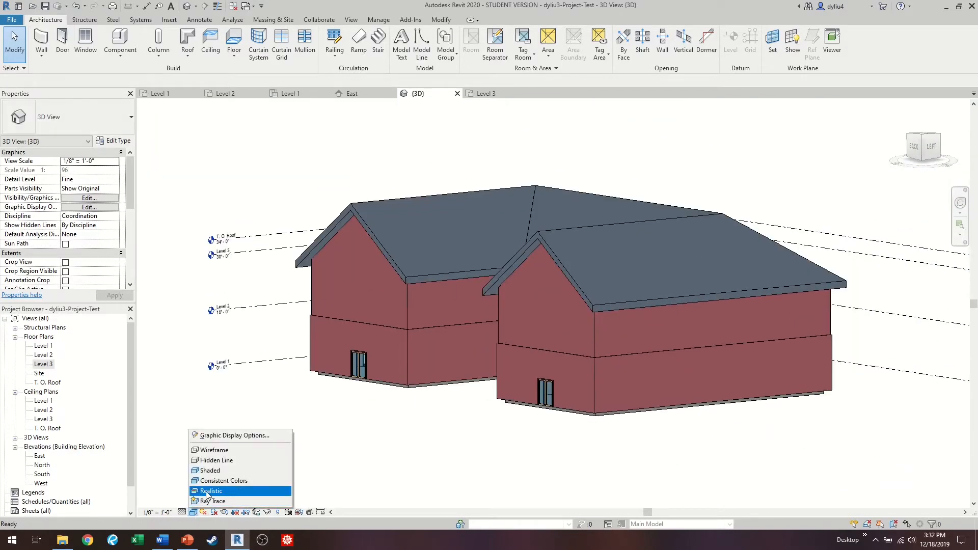
{"action": "left_click", "coordinate": [208, 493]}
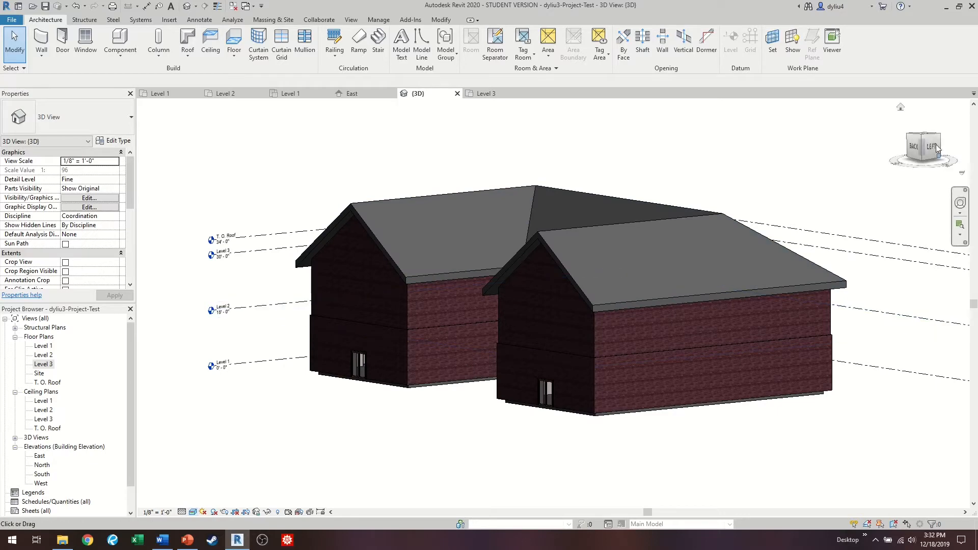
{"action": "mouse_move", "coordinate": [924, 139]}
{"action": "left_mouse_down"}
{"action": "mouse_move", "coordinate": [886, 134]}
{"action": "mouse_move", "coordinate": [888, 159]}
{"action": "mouse_move", "coordinate": [927, 140]}
{"action": "left_mouse_up"}
{"action": "scroll", "coordinate": [654, 329], "scroll_direction": "up", "scroll_amount": 10}
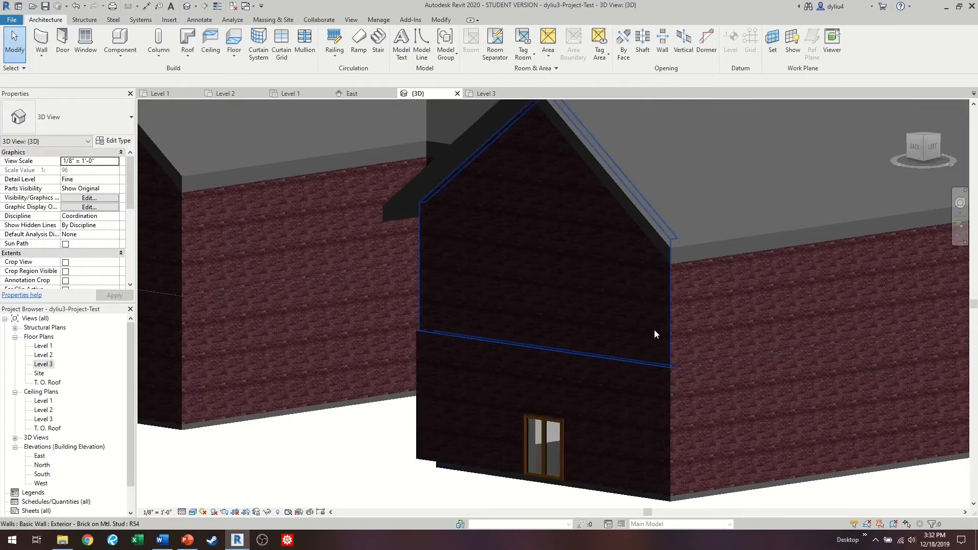
{"action": "scroll", "coordinate": [662, 333], "scroll_direction": "up", "scroll_amount": 3}
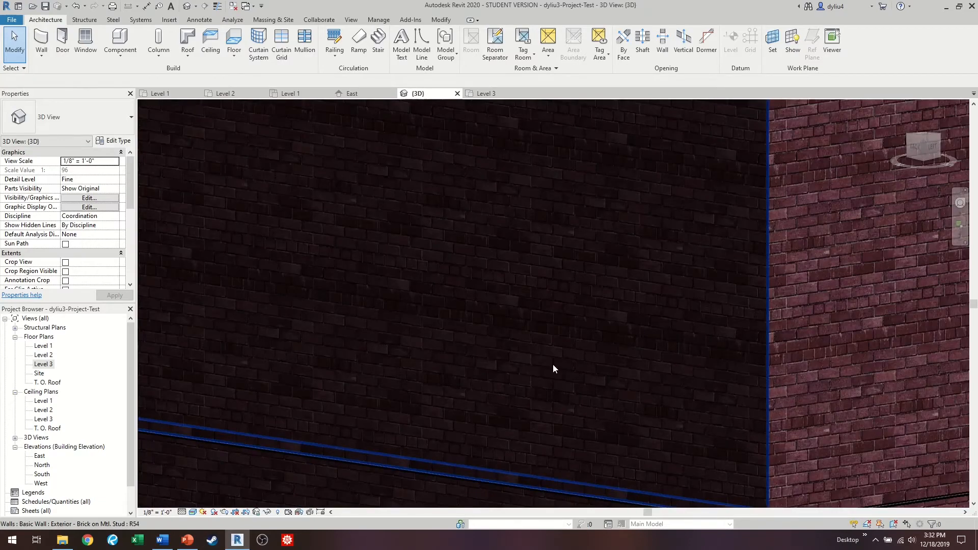
{"action": "scroll", "coordinate": [609, 420], "scroll_direction": "down", "scroll_amount": 12}
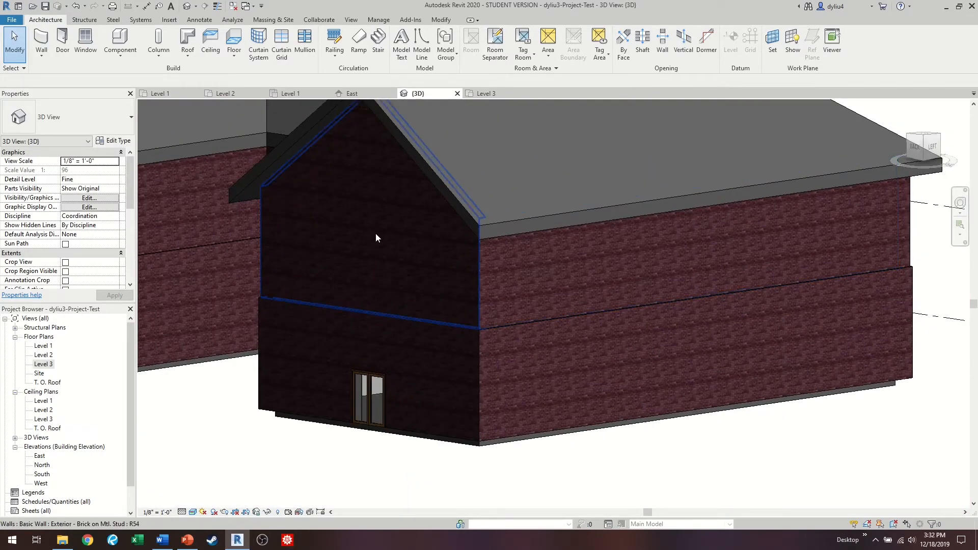
Step: Switch the 3D view to Ray Trace, saving the project when asked, and inspect the rendered building
{"action": "left_click", "coordinate": [183, 512]}
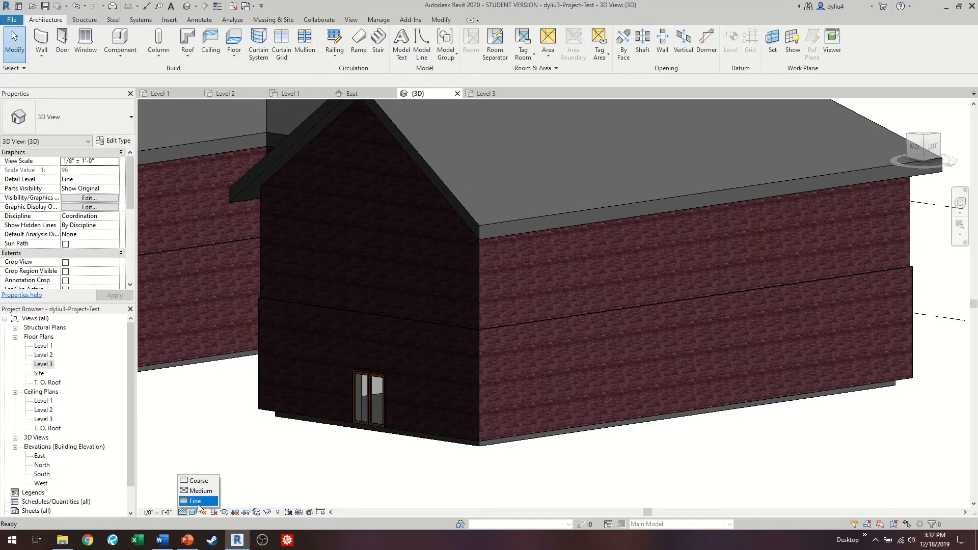
{"action": "left_click", "coordinate": [193, 512]}
{"action": "left_click", "coordinate": [227, 455]}
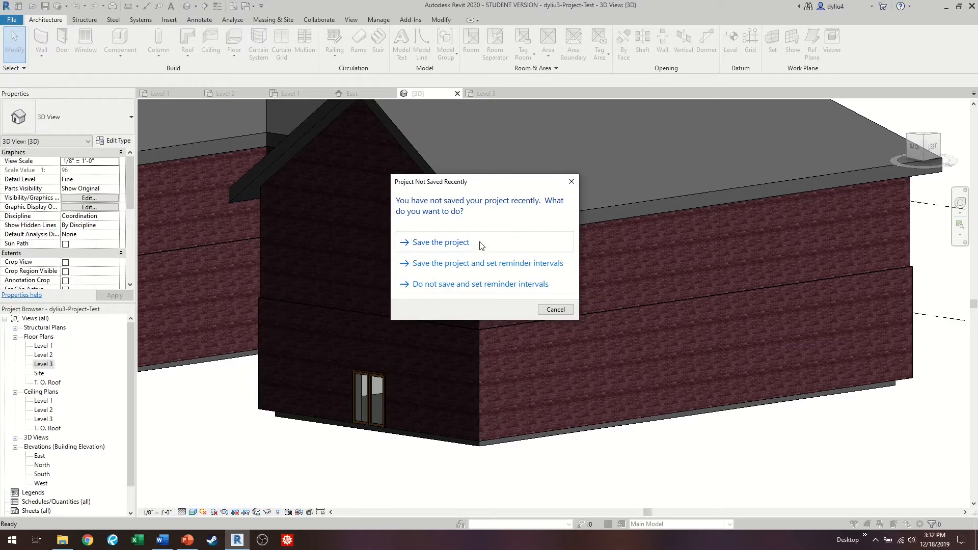
{"action": "left_click", "coordinate": [482, 243]}
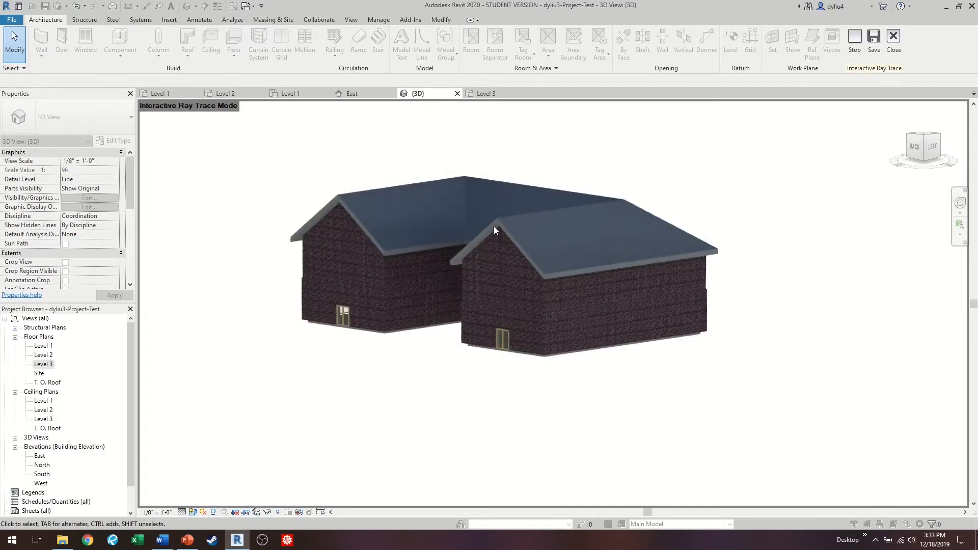
{"action": "scroll", "coordinate": [509, 181], "scroll_direction": "up", "scroll_amount": 2}
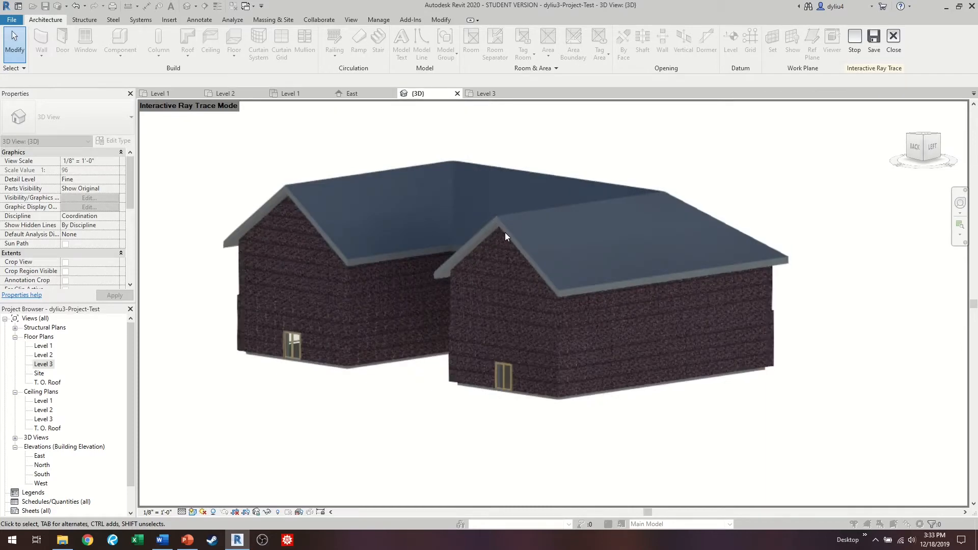
{"action": "scroll", "coordinate": [505, 232], "scroll_direction": "up", "scroll_amount": 2}
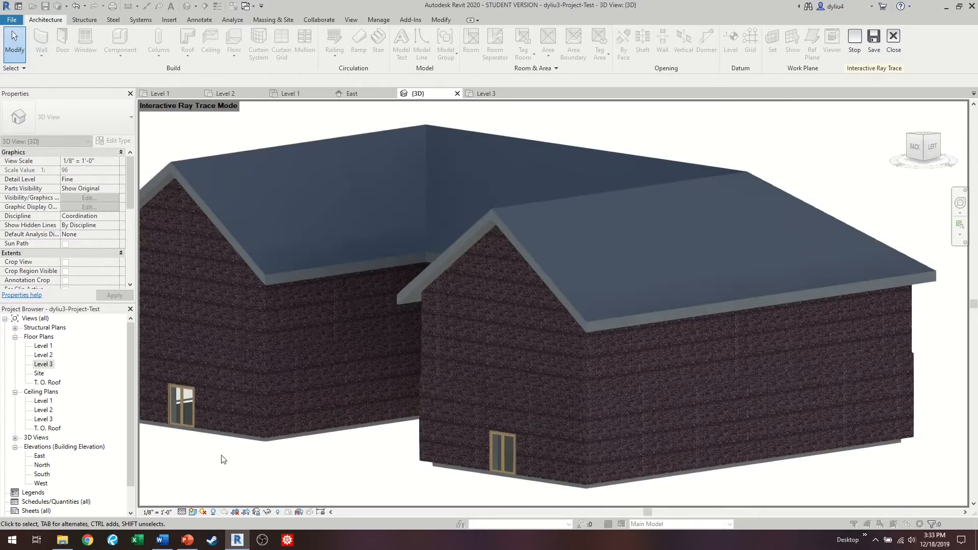
Step: Leave Ray Trace by way of Consistent Colors, set the visual style to Shaded, and view the building from above
{"action": "left_click", "coordinate": [193, 512]}
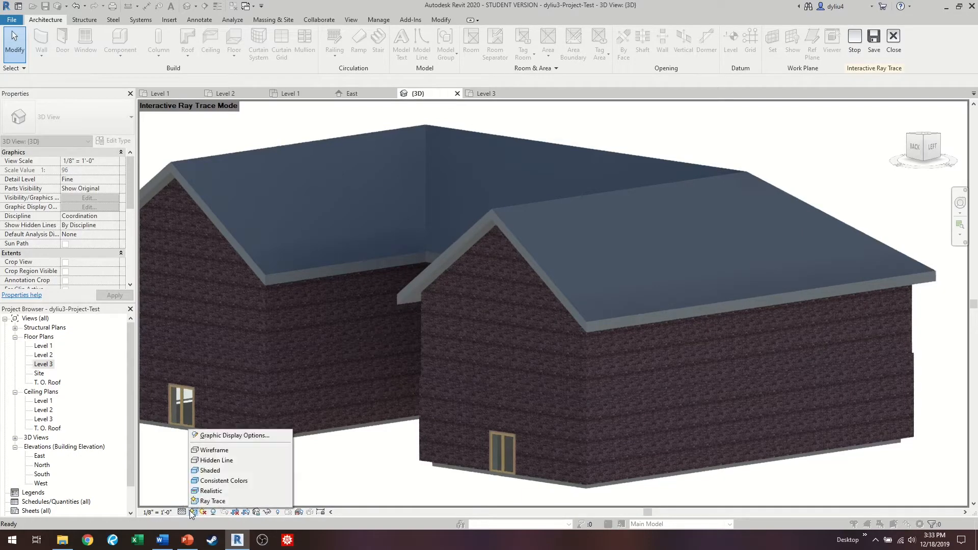
{"action": "left_click", "coordinate": [220, 481]}
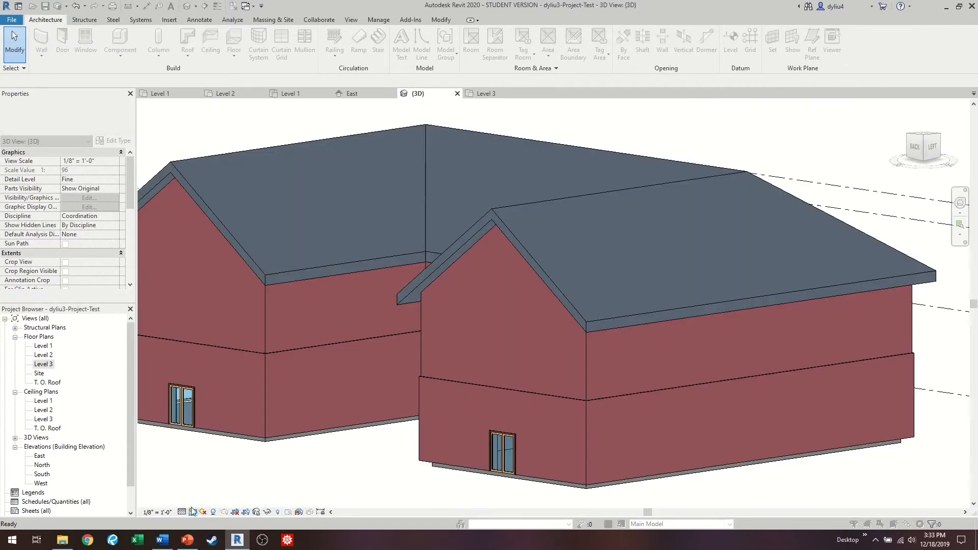
{"action": "left_click", "coordinate": [192, 512]}
{"action": "left_click", "coordinate": [218, 469]}
{"action": "scroll", "coordinate": [402, 378], "scroll_direction": "down", "scroll_amount": 5}
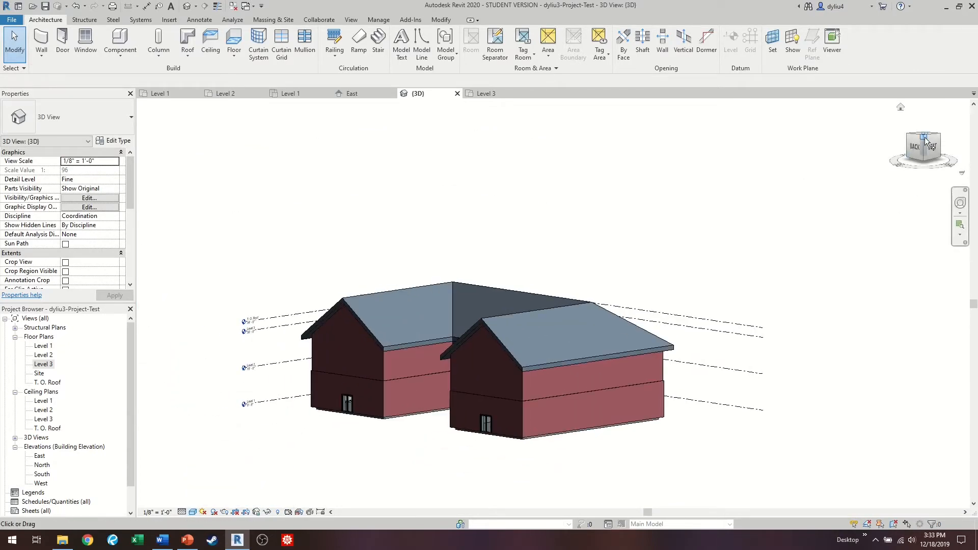
{"action": "left_click_drag", "start_coordinate": [920, 134], "coordinate": [919, 161]}
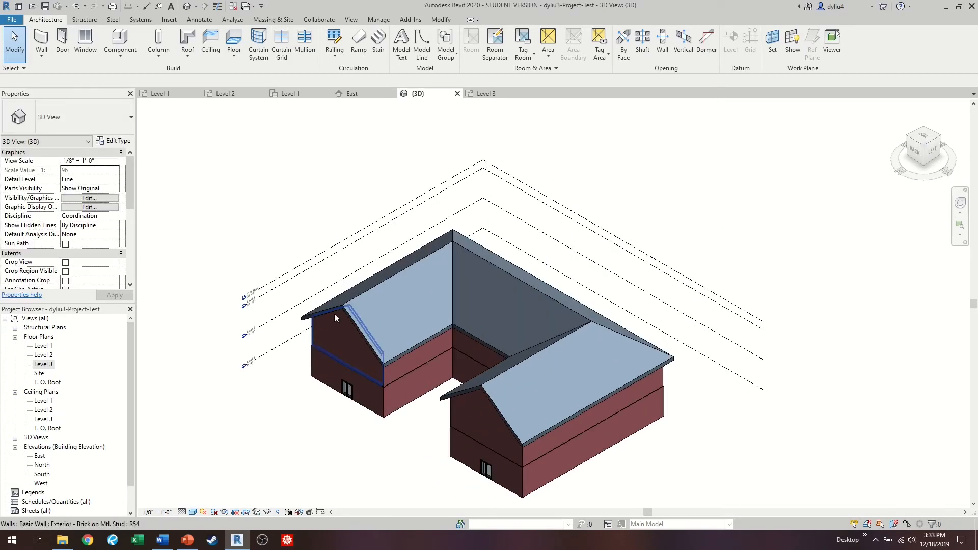
Step: Set the view scale of the Level 1 floor plan to 1" = 20'-0" and check the grid bubbles
{"action": "left_click", "coordinate": [157, 95]}
{"action": "scroll", "coordinate": [787, 330], "scroll_direction": "down", "scroll_amount": 2}
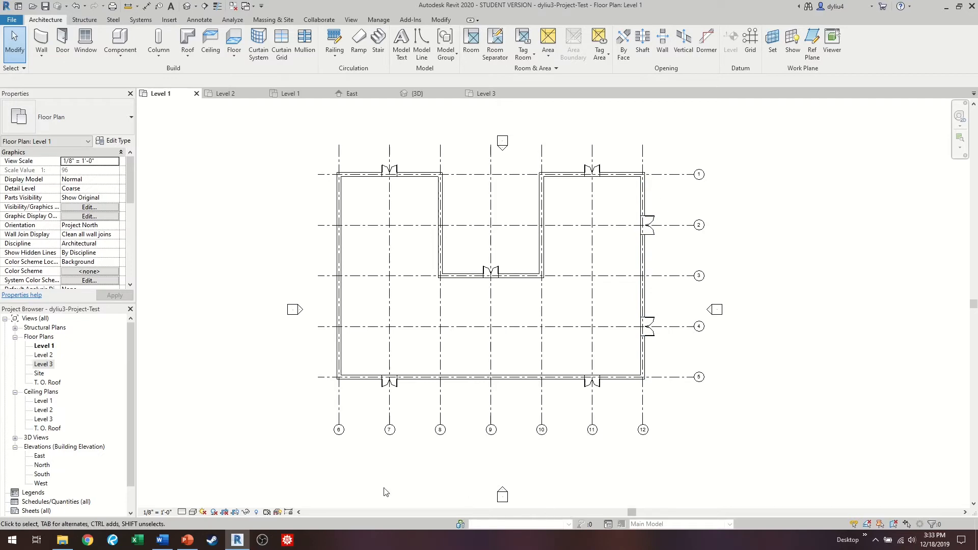
{"action": "left_click", "coordinate": [152, 512]}
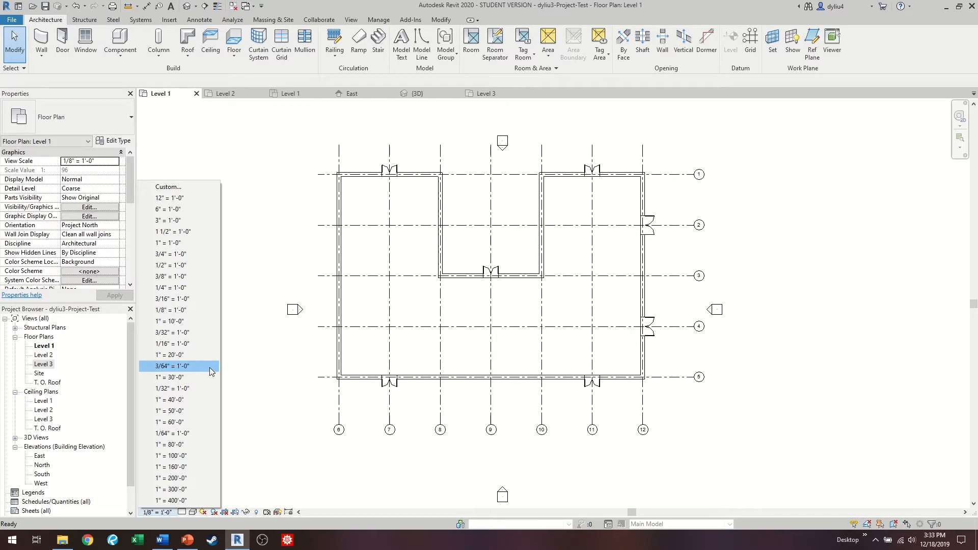
{"action": "left_click", "coordinate": [191, 355]}
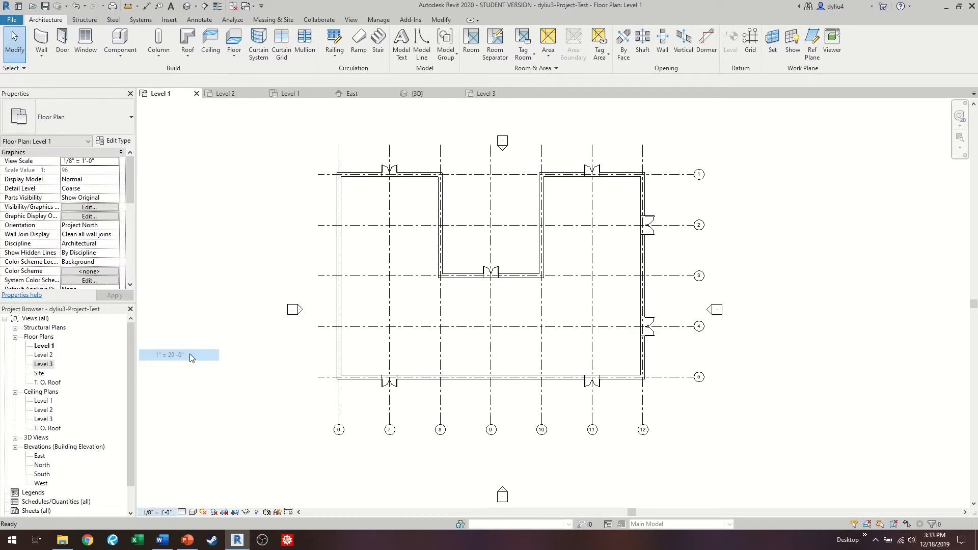
{"action": "scroll", "coordinate": [699, 413], "scroll_direction": "down", "scroll_amount": 1}
{"action": "scroll", "coordinate": [700, 418], "scroll_direction": "up", "scroll_amount": 3}
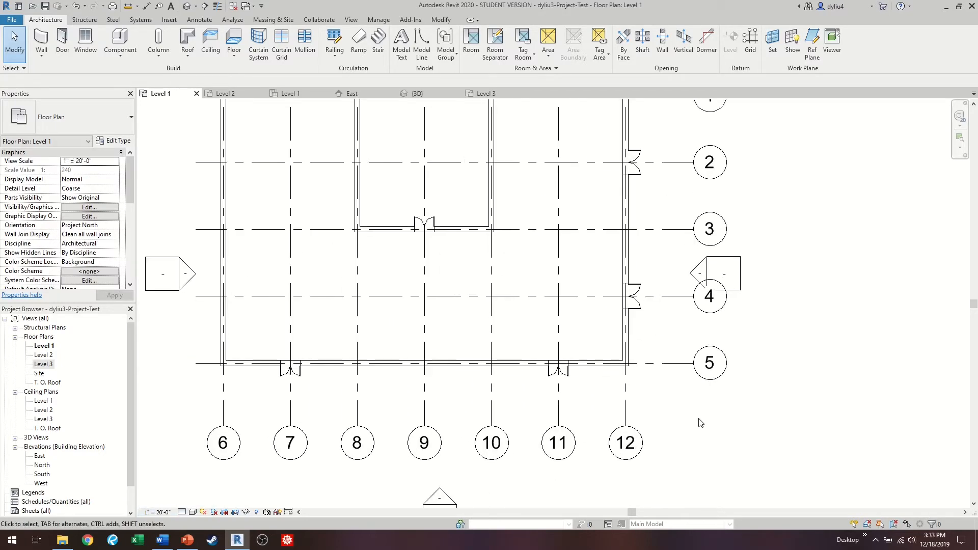
Step: Move the east elevation marker outward in the Level 1 plan so it clears the bubble of grid 4
{"action": "scroll", "coordinate": [700, 424], "scroll_direction": "down", "scroll_amount": 3}
{"action": "scroll", "coordinate": [700, 425], "scroll_direction": "up", "scroll_amount": 1}
{"action": "middle_click_drag", "start_coordinate": [700, 427], "coordinate": [617, 397]}
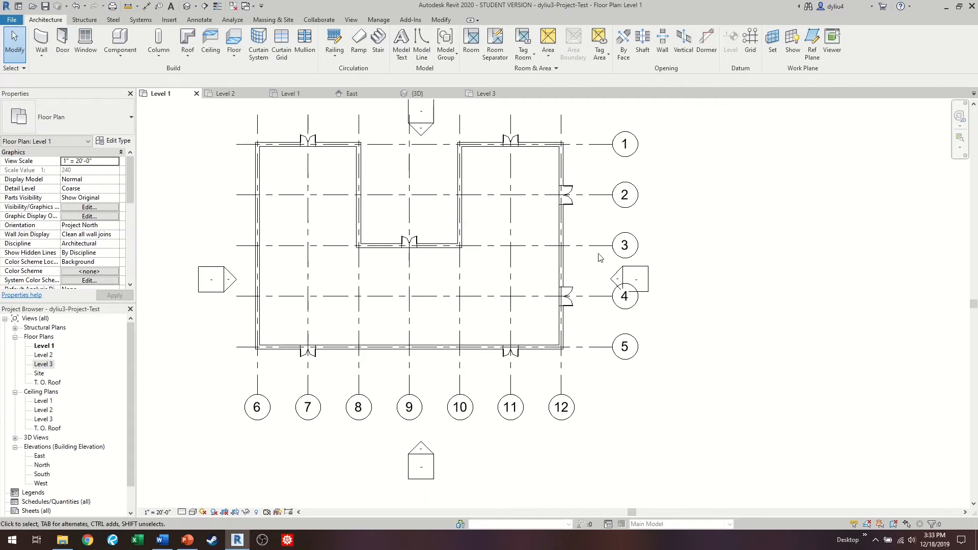
{"action": "scroll", "coordinate": [361, 361], "scroll_direction": "down", "scroll_amount": 1}
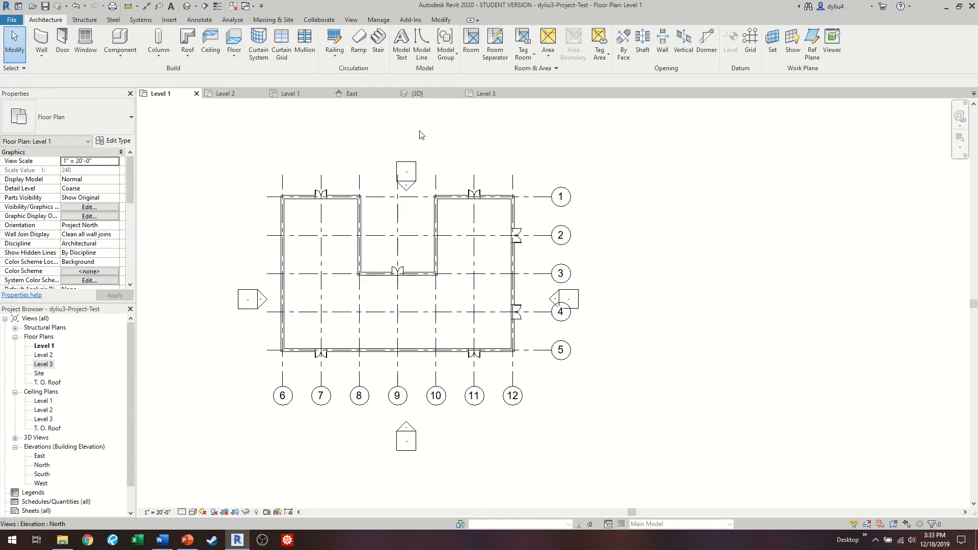
{"action": "left_click", "coordinate": [578, 301]}
{"action": "left_click_drag", "start_coordinate": [578, 302], "coordinate": [707, 300]}
{"action": "left_click", "coordinate": [675, 396]}
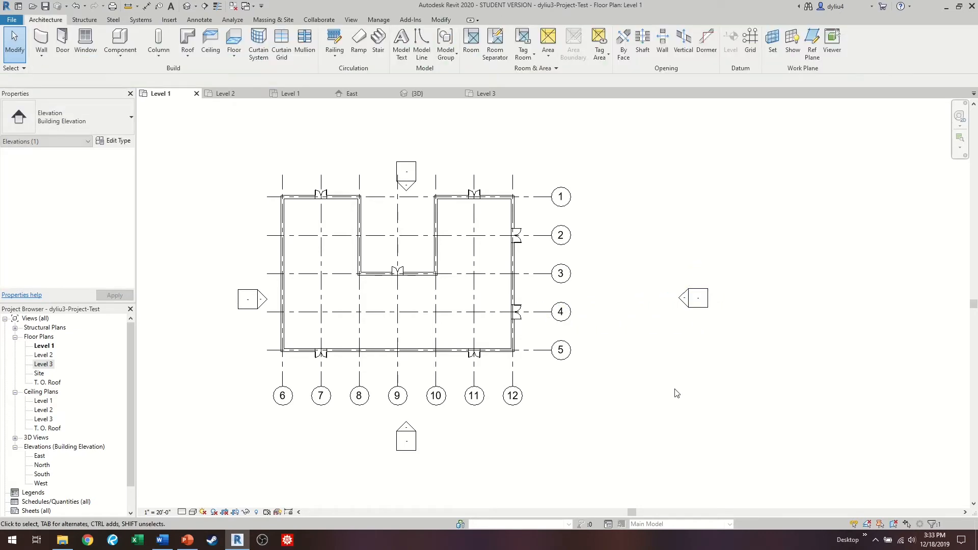
Step: Move the west and north elevation markers slightly farther away from the building
{"action": "left_click", "coordinate": [237, 302]}
{"action": "left_click_drag", "start_coordinate": [237, 302], "coordinate": [212, 301]}
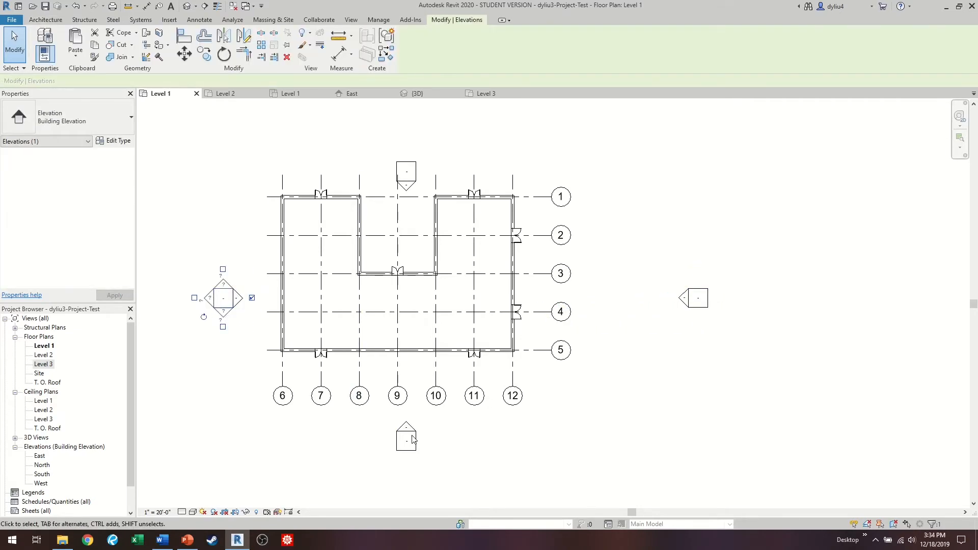
{"action": "left_click", "coordinate": [409, 170]}
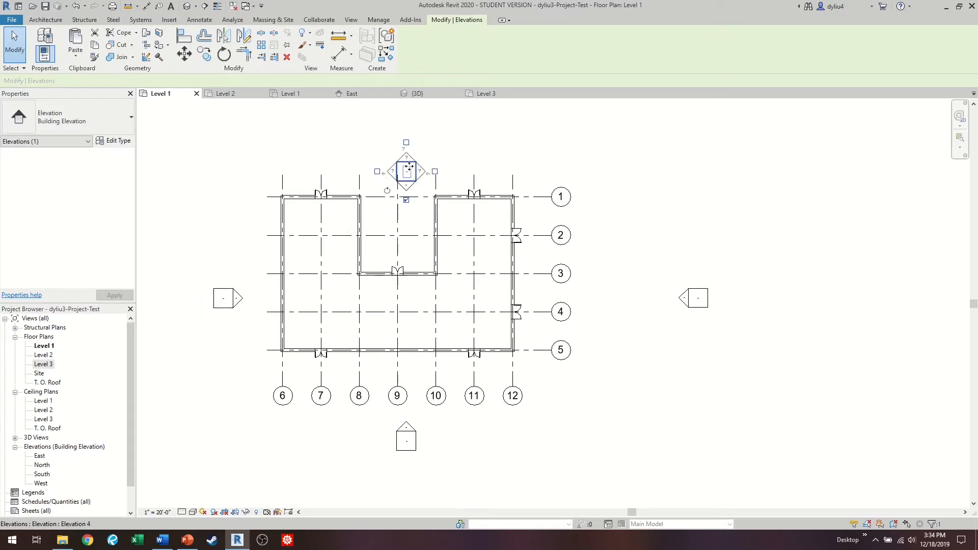
{"action": "left_click_drag", "start_coordinate": [410, 171], "coordinate": [410, 153]}
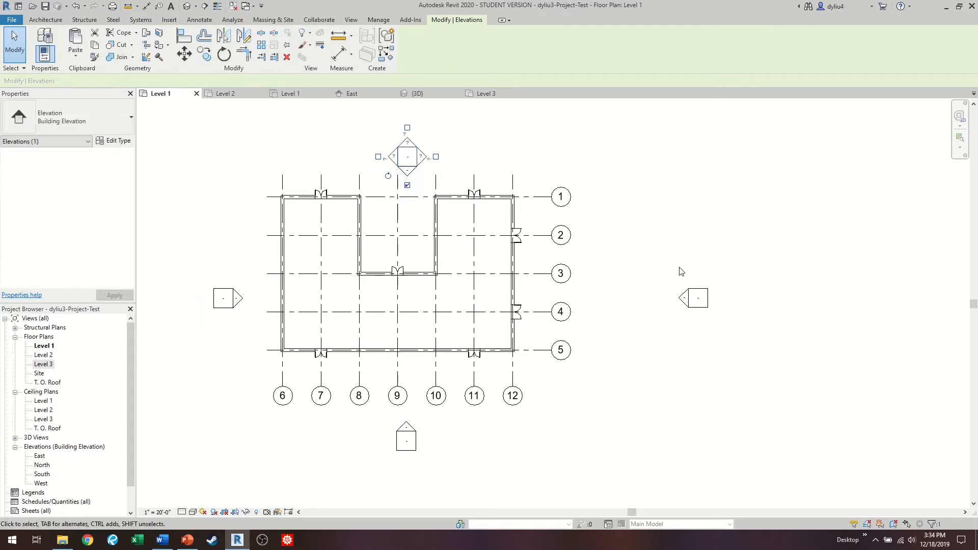
Step: Hide the category of the east elevation marker in the Level 1 plan and undo the hiding
{"action": "left_click", "coordinate": [706, 297]}
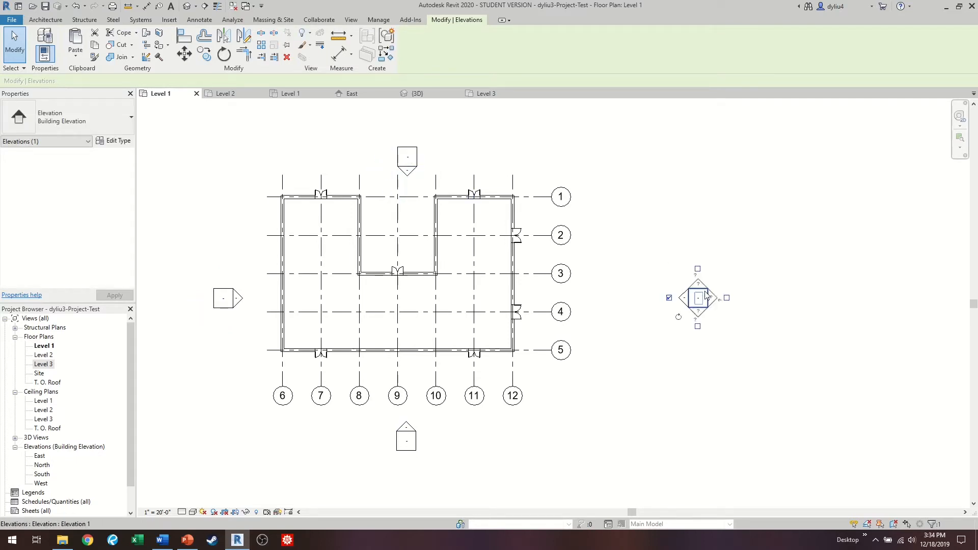
{"action": "right_click", "coordinate": [706, 292]}
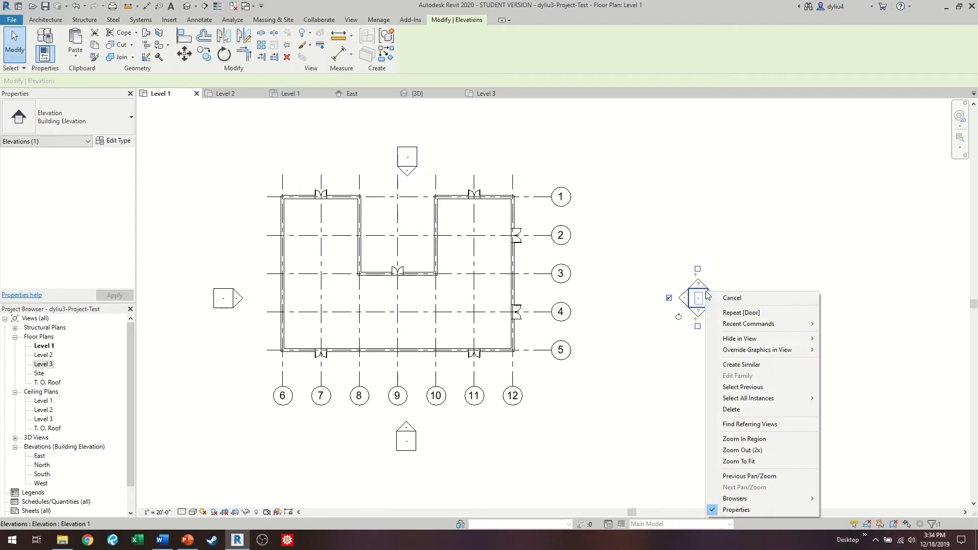
{"action": "mouse_move", "coordinate": [722, 339]}
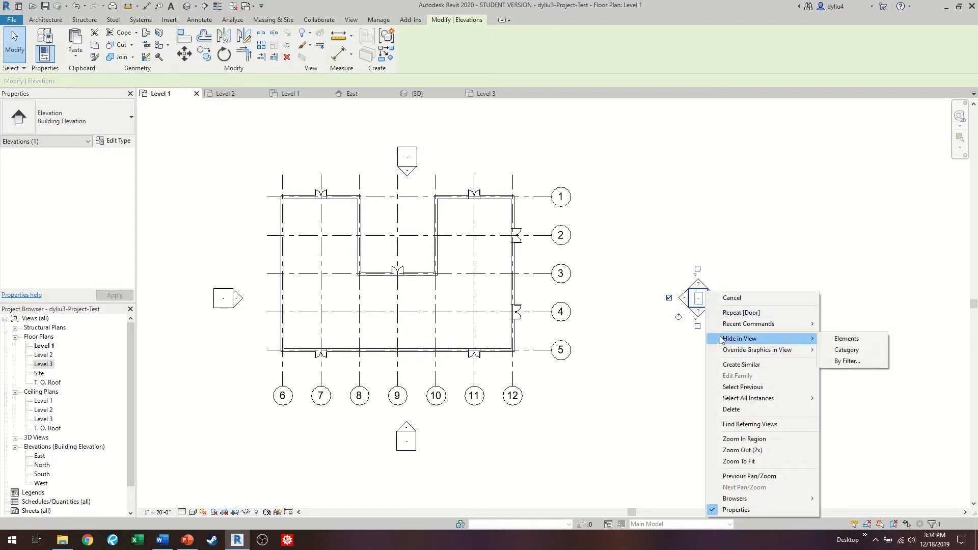
{"action": "left_click", "coordinate": [847, 350]}
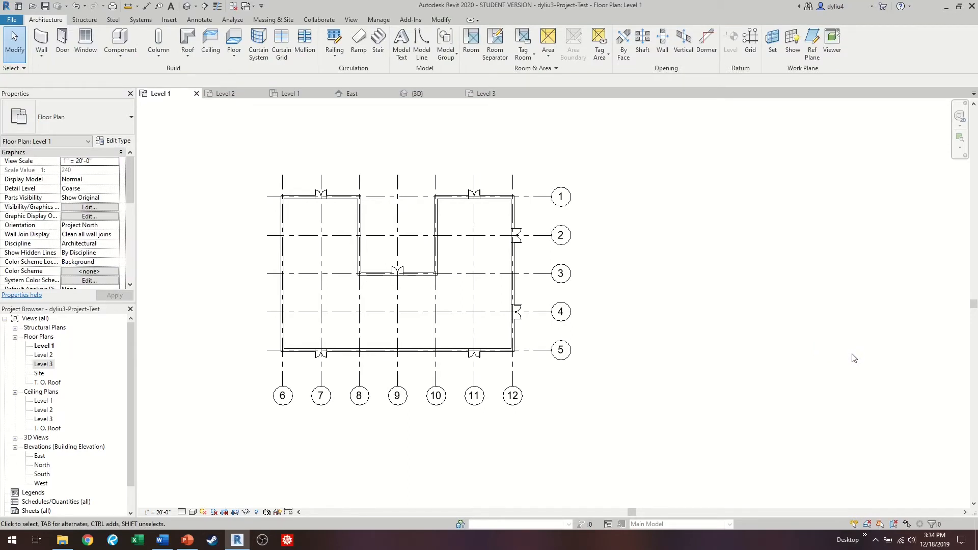
{"action": "key", "text": "ctrl+z"}
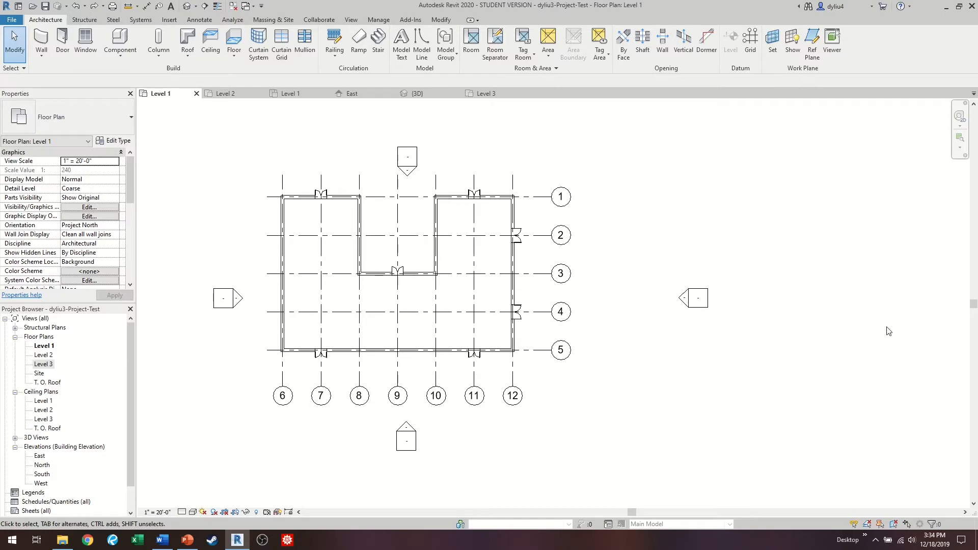
Step: Hide all elevation markers in the Level 1 plan again by category, starting from the east marker
{"action": "left_click", "coordinate": [700, 298]}
{"action": "right_click", "coordinate": [703, 296]}
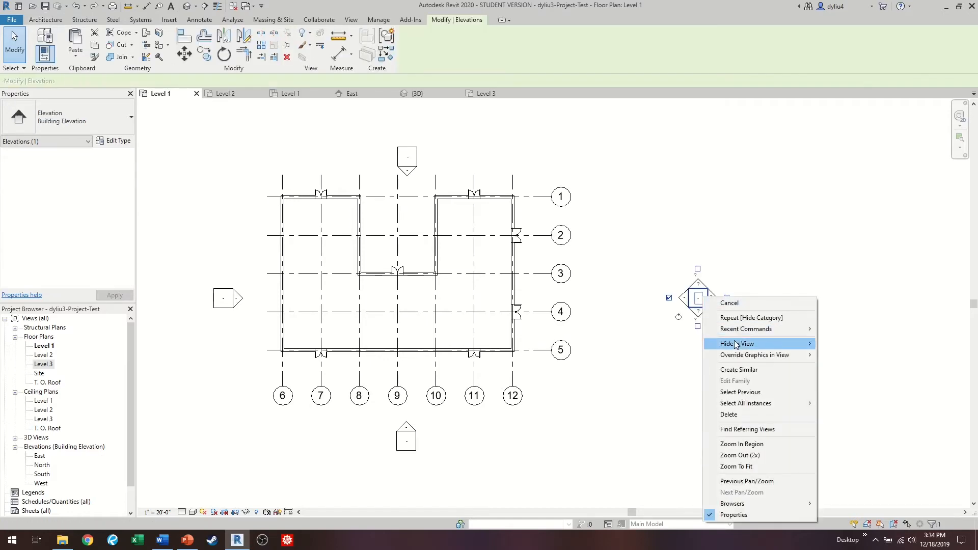
{"action": "mouse_move", "coordinate": [736, 344]}
{"action": "left_click", "coordinate": [844, 352]}
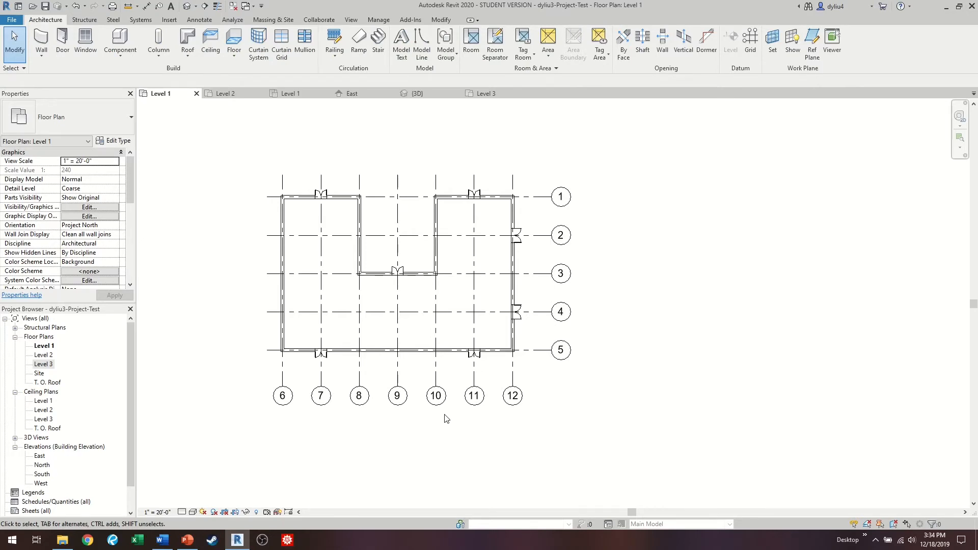
Step: Reveal the hidden elements, unhide the elevation marker category in the Level 1 plan, and leave the Reveal Hidden Elements mode
{"action": "left_click", "coordinate": [256, 512]}
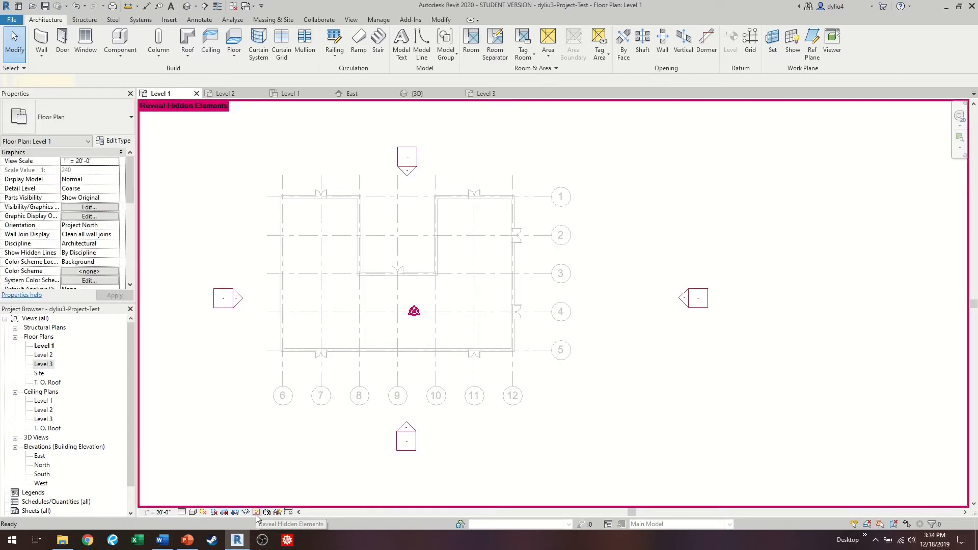
{"action": "left_click", "coordinate": [704, 300]}
{"action": "right_click", "coordinate": [702, 301]}
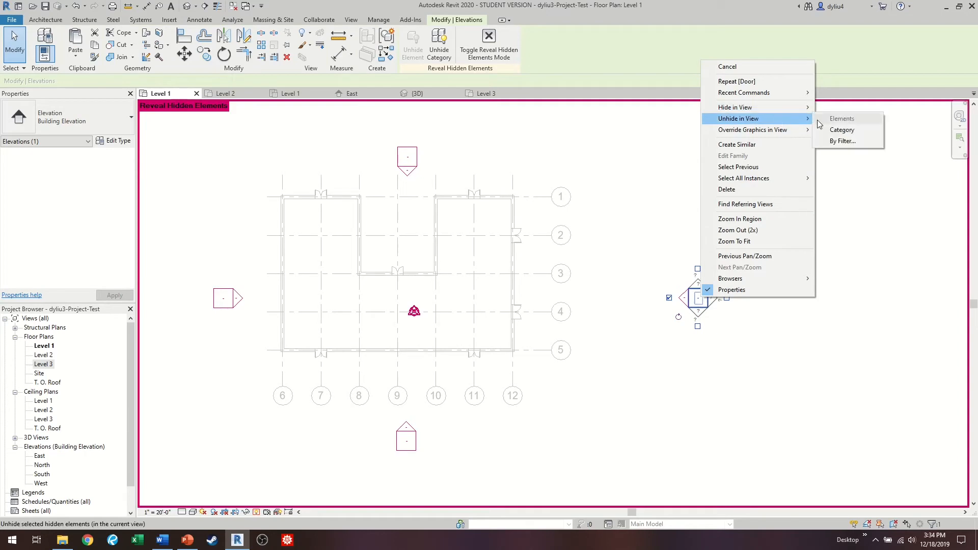
{"action": "left_click", "coordinate": [826, 129]}
{"action": "left_click", "coordinate": [732, 398]}
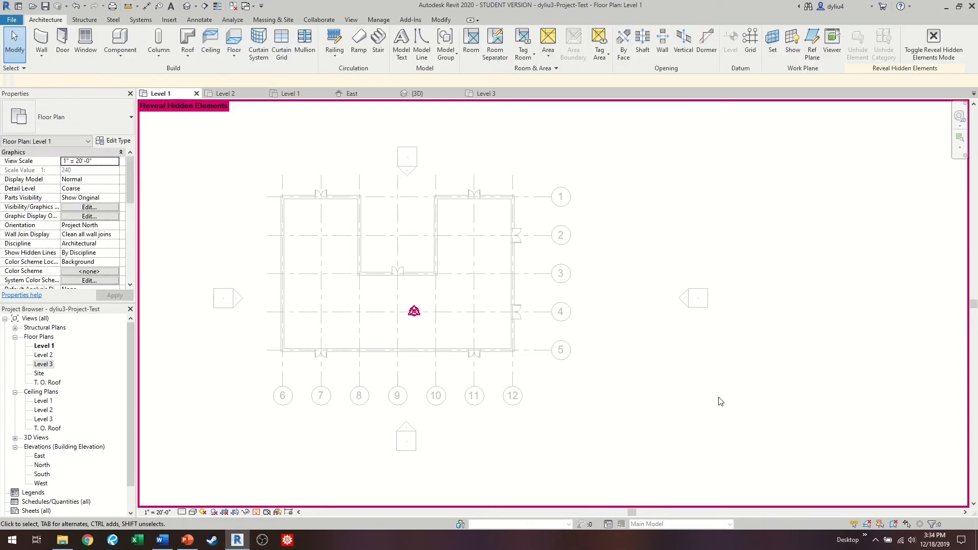
{"action": "left_click", "coordinate": [257, 512]}
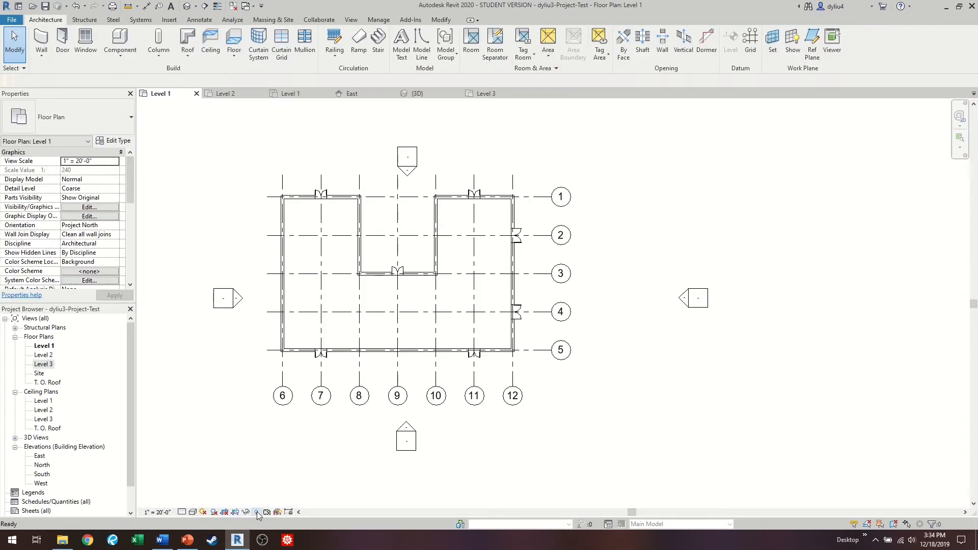
Step: Hide the elevation marker category in the Level 1 plan, using the south marker
{"action": "left_click", "coordinate": [415, 444]}
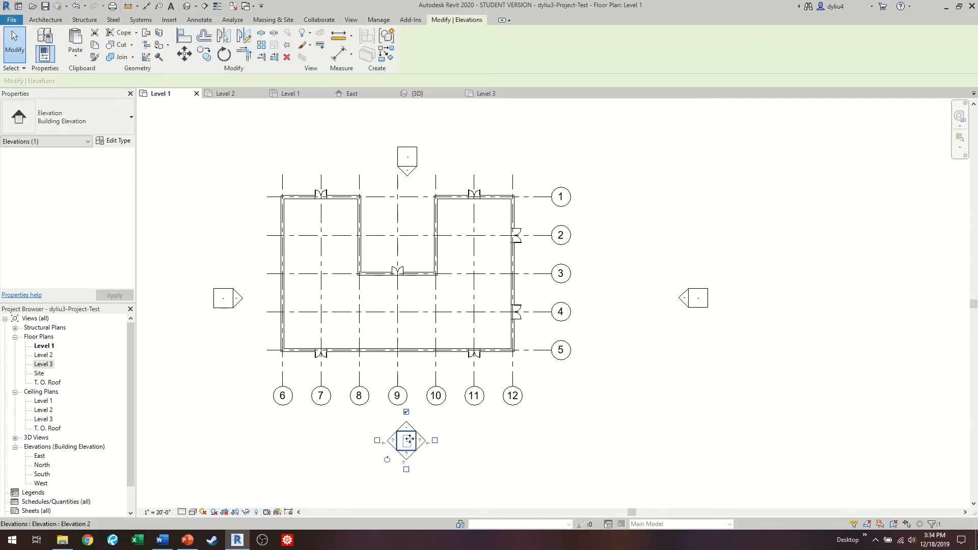
{"action": "right_click", "coordinate": [409, 439]}
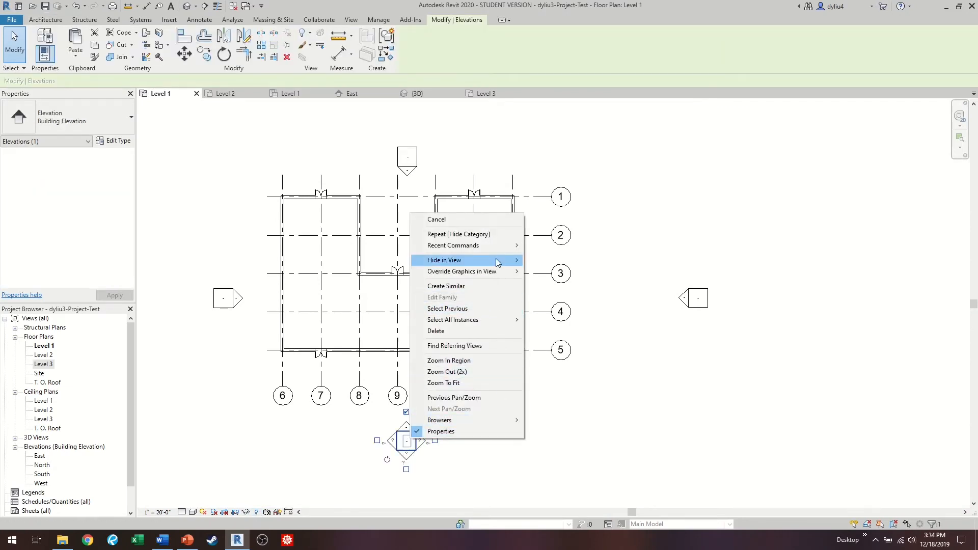
{"action": "mouse_move", "coordinate": [498, 262]}
{"action": "left_click", "coordinate": [565, 273]}
{"action": "middle_click_drag", "start_coordinate": [607, 425], "coordinate": [658, 421]}
{"action": "scroll", "coordinate": [438, 300], "scroll_direction": "up", "scroll_amount": 3}
{"action": "scroll", "coordinate": [442, 302], "scroll_direction": "down", "scroll_amount": 5}
{"action": "scroll", "coordinate": [441, 304], "scroll_direction": "up", "scroll_amount": 3}
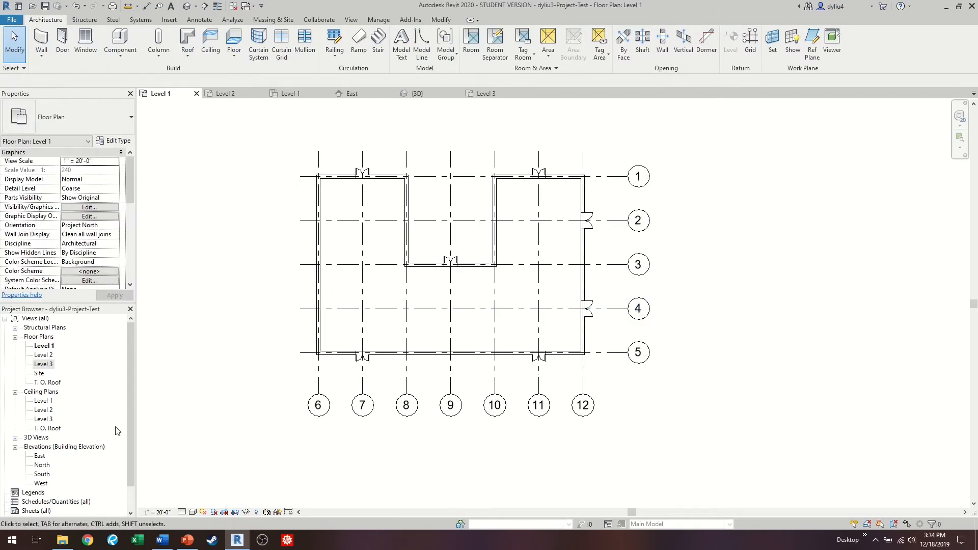
Step: Open the East elevation and set its view scale to 1" = 20'-0"
{"action": "scroll", "coordinate": [83, 416], "scroll_direction": "down", "scroll_amount": 1}
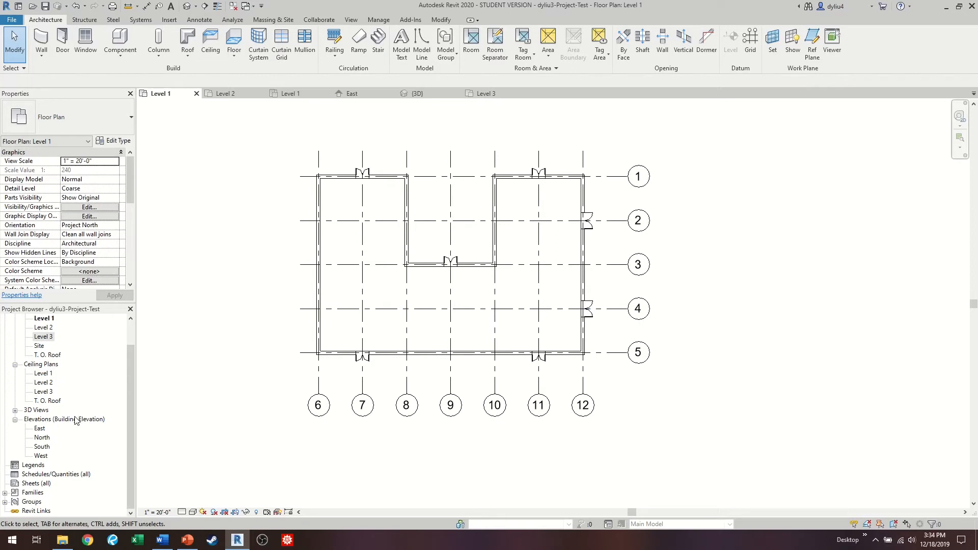
{"action": "double_click", "coordinate": [39, 428]}
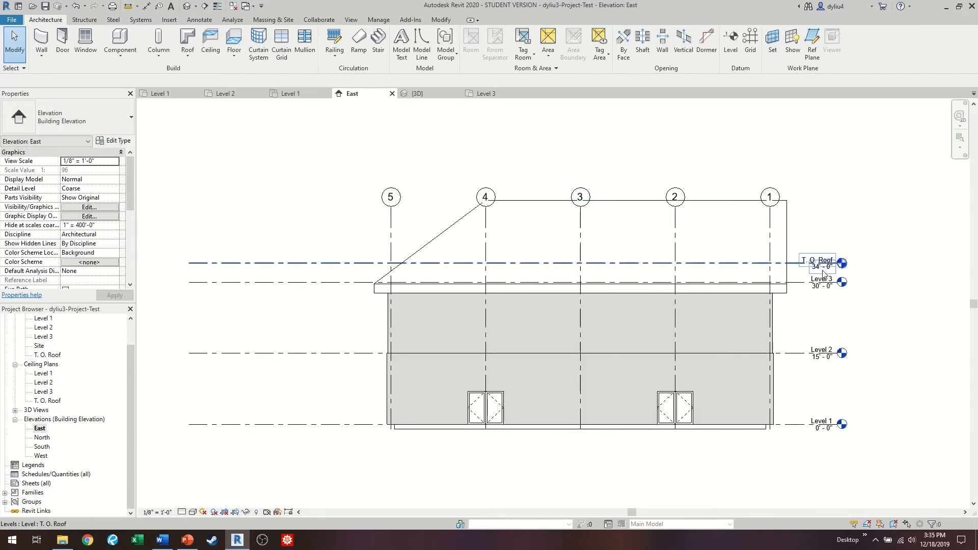
{"action": "middle_click_drag", "start_coordinate": [815, 352], "coordinate": [702, 358]}
{"action": "left_click", "coordinate": [555, 427]}
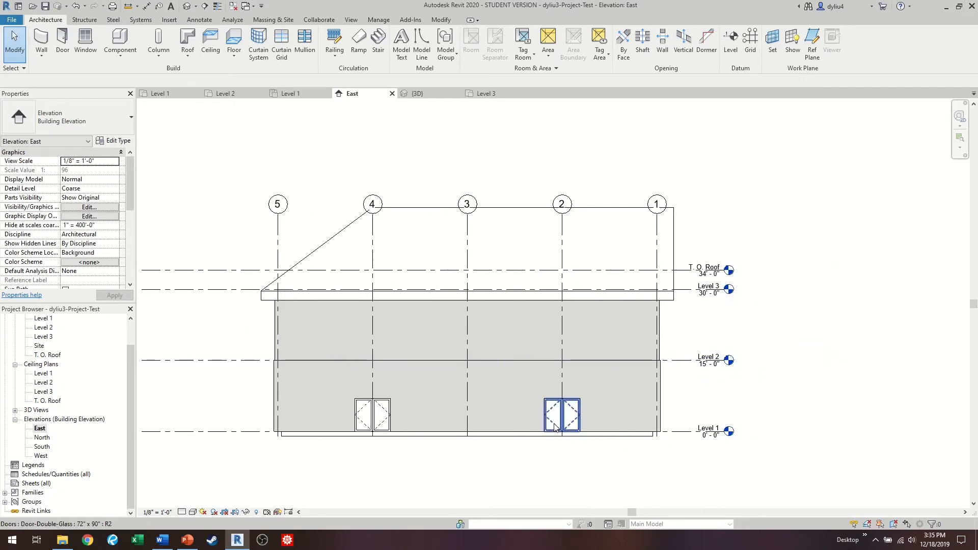
{"action": "key", "text": "Escape"}
{"action": "left_click", "coordinate": [158, 512]}
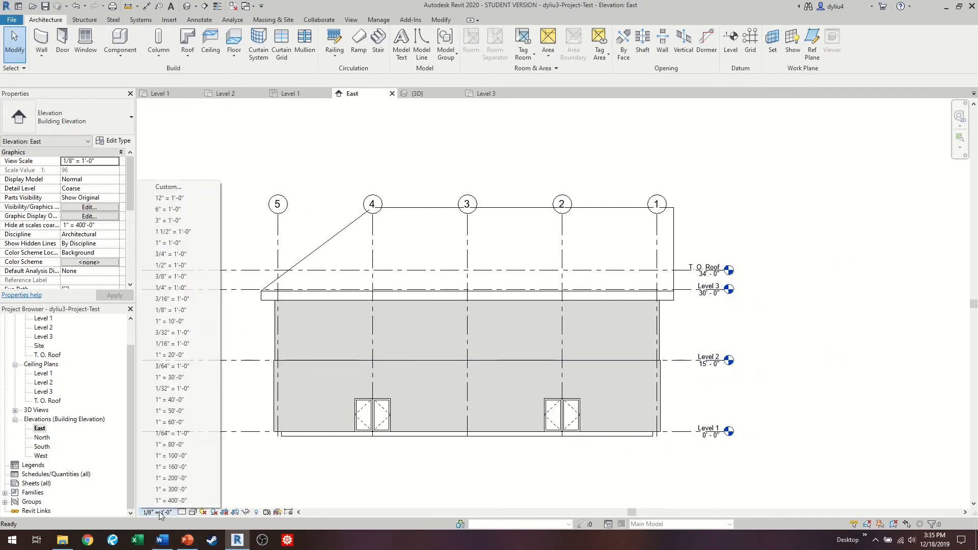
{"action": "left_click", "coordinate": [181, 355]}
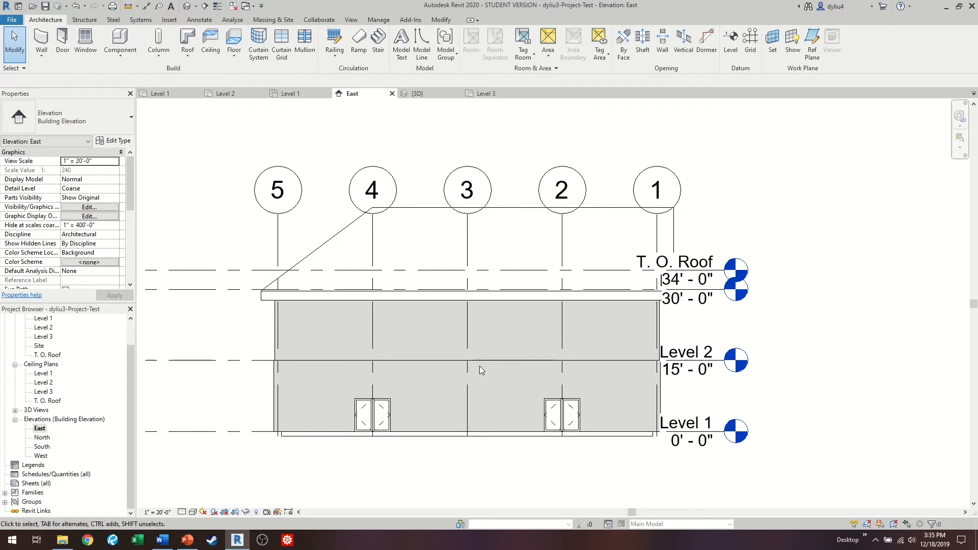
{"action": "left_click", "coordinate": [158, 512]}
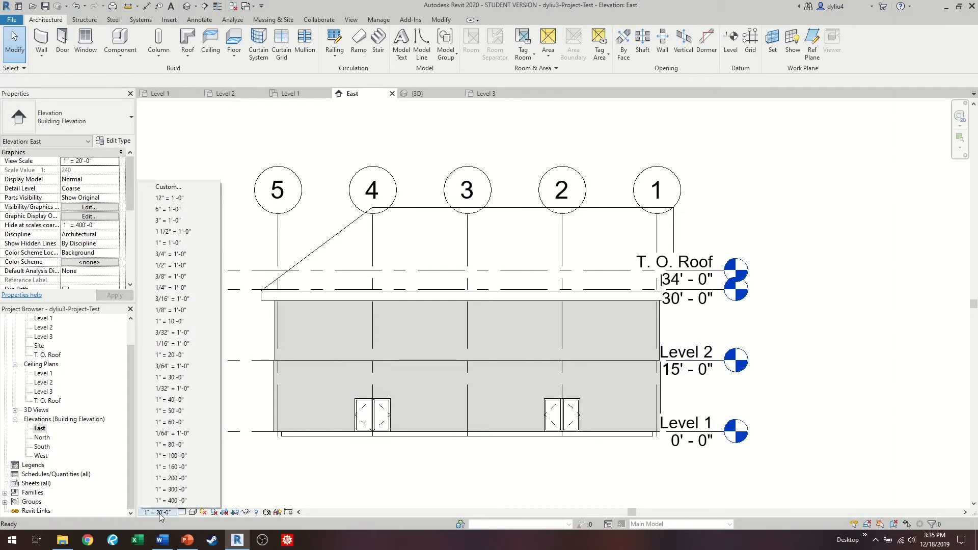
{"action": "left_click", "coordinate": [744, 425]}
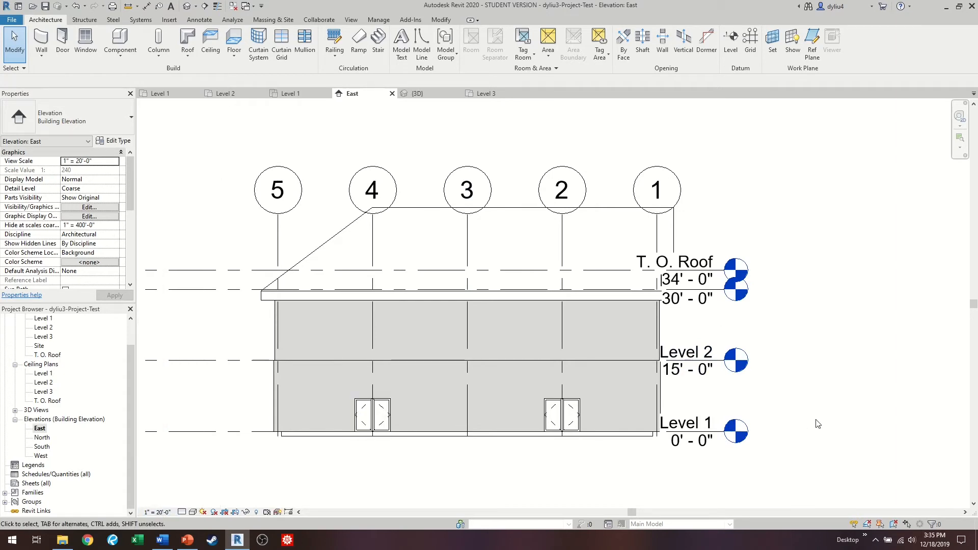
Step: Raise the grid bubbles above the roof and pull the aligned level heads farther out from the building's right side
{"action": "left_click", "coordinate": [277, 231]}
{"action": "left_click_drag", "start_coordinate": [279, 217], "coordinate": [279, 167]}
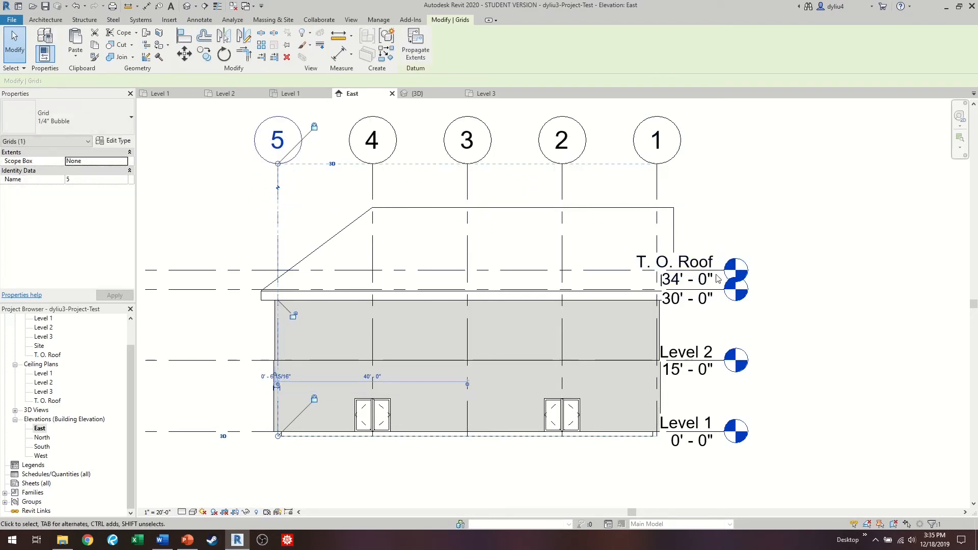
{"action": "left_click", "coordinate": [683, 265]}
{"action": "left_click_drag", "start_coordinate": [724, 270], "coordinate": [819, 270]}
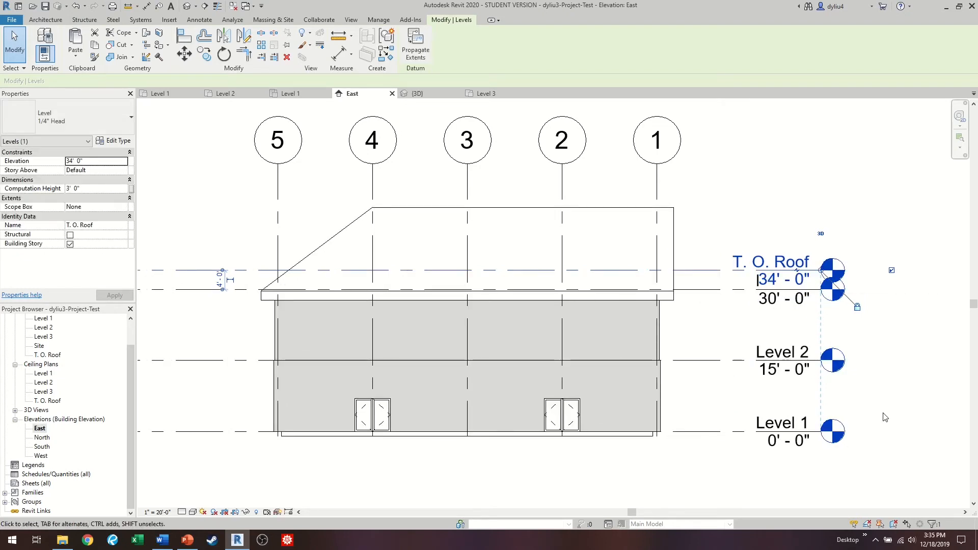
{"action": "left_click", "coordinate": [904, 458]}
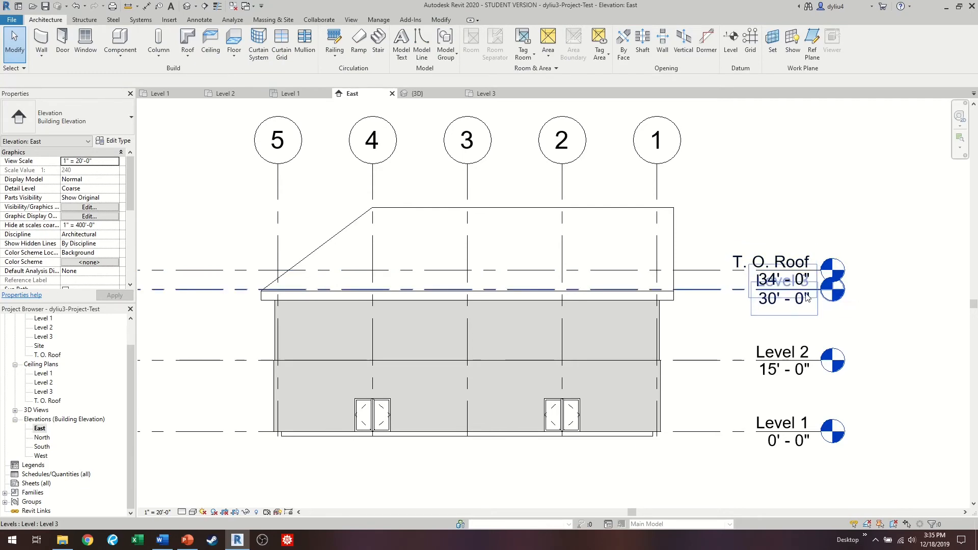
Step: Add an elbow to the T. O. Roof level line and raise its head clear of the Level 3 label
{"action": "scroll", "coordinate": [807, 298], "scroll_direction": "up", "scroll_amount": 5}
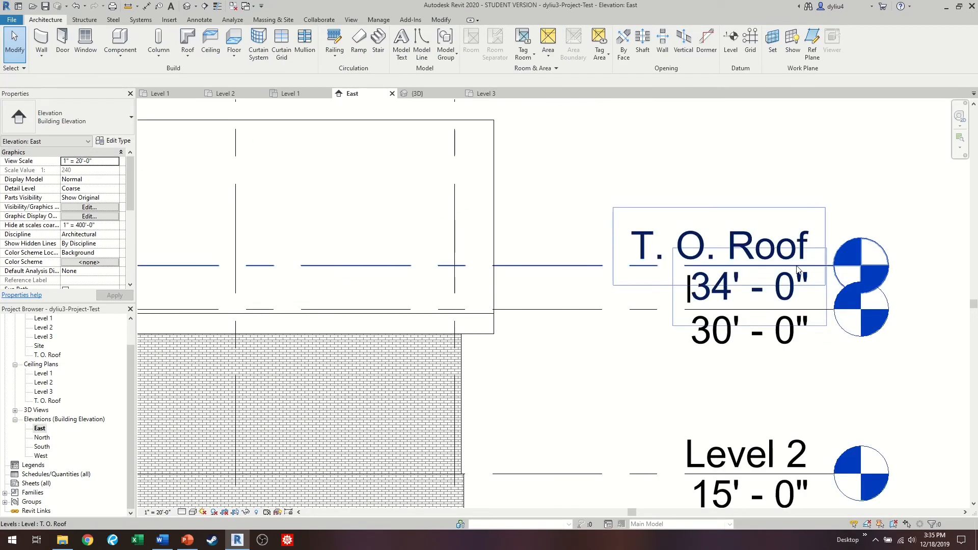
{"action": "left_click", "coordinate": [798, 270]}
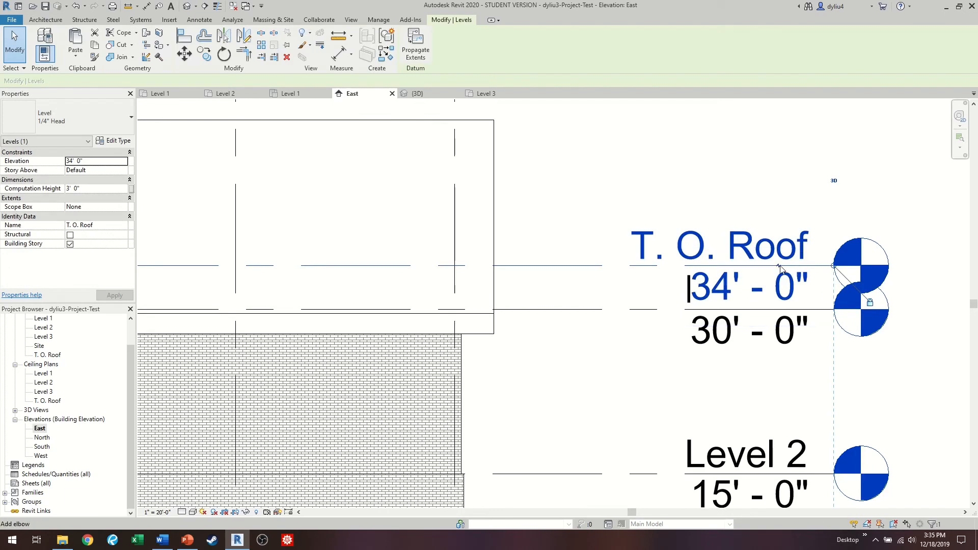
{"action": "left_click_drag", "start_coordinate": [780, 267], "coordinate": [764, 192]}
{"action": "scroll", "coordinate": [866, 346], "scroll_direction": "down", "scroll_amount": 6}
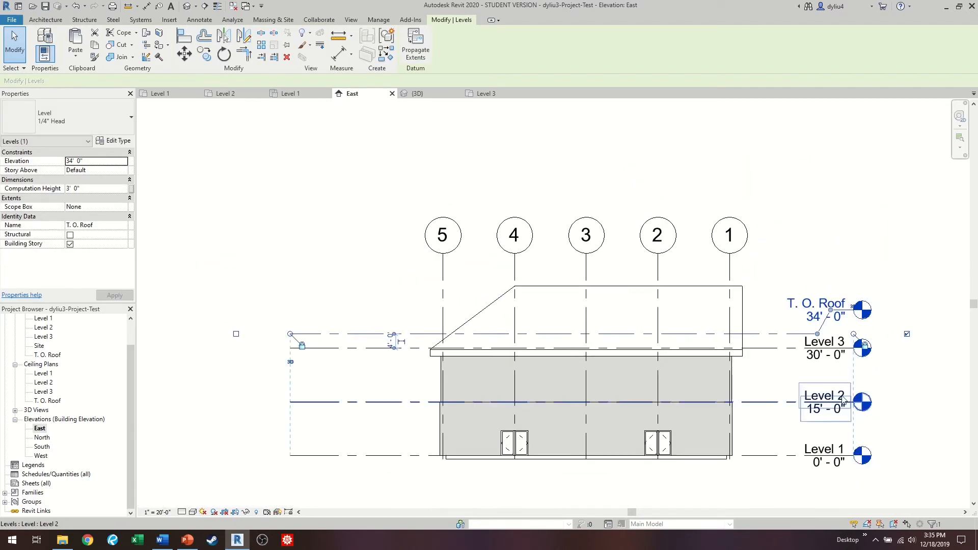
{"action": "left_click", "coordinate": [454, 414]}
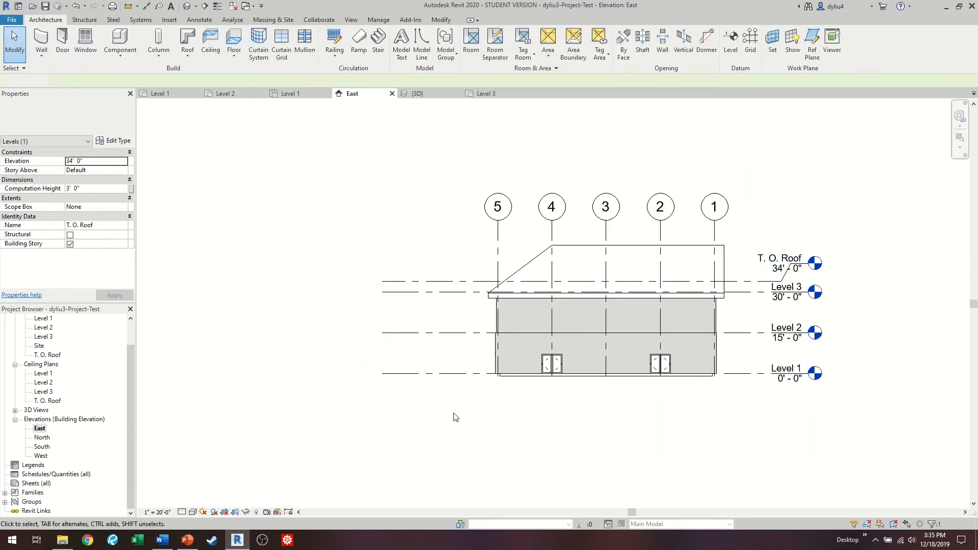
Step: Shorten the aligned level lines by bringing their left ends closer to the building
{"action": "left_click", "coordinate": [384, 281]}
{"action": "left_click_drag", "start_coordinate": [383, 284], "coordinate": [447, 282]}
{"action": "left_click", "coordinate": [497, 418]}
{"action": "scroll", "coordinate": [663, 435], "scroll_direction": "down", "scroll_amount": 2}
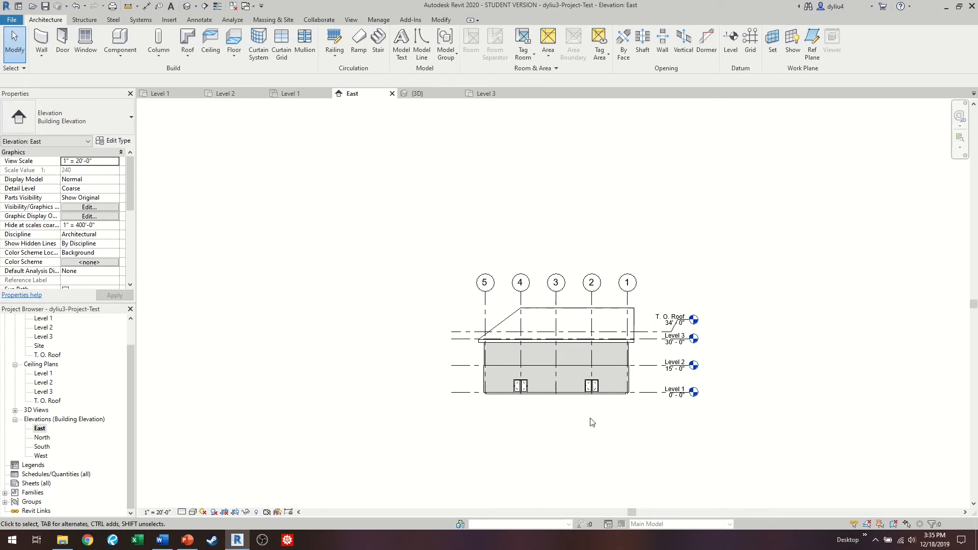
Step: Open the Level 1 floor plan and bring the whole building with its grid bubbles into view
{"action": "scroll", "coordinate": [693, 407], "scroll_direction": "up", "scroll_amount": 1}
{"action": "scroll", "coordinate": [51, 442], "scroll_direction": "up", "scroll_amount": 1}
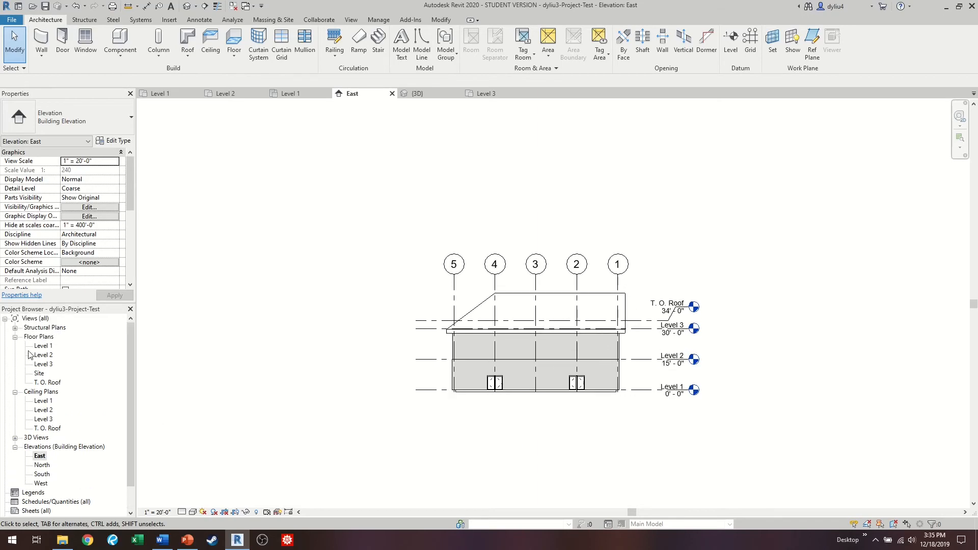
{"action": "double_click", "coordinate": [44, 346]}
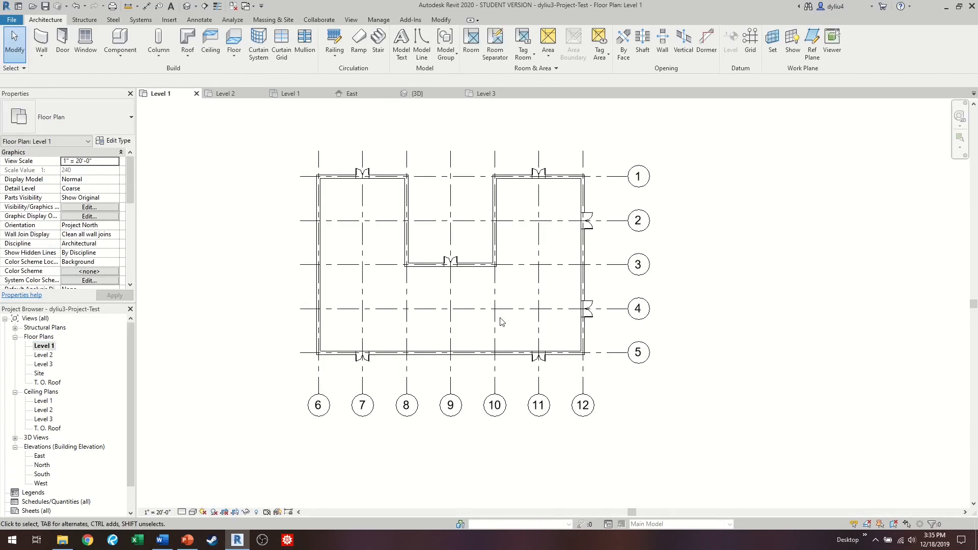
{"action": "scroll", "coordinate": [614, 343], "scroll_direction": "down", "scroll_amount": 2}
{"action": "middle_click_drag", "start_coordinate": [627, 359], "coordinate": [616, 402]}
{"action": "scroll", "coordinate": [388, 415], "scroll_direction": "up", "scroll_amount": 2}
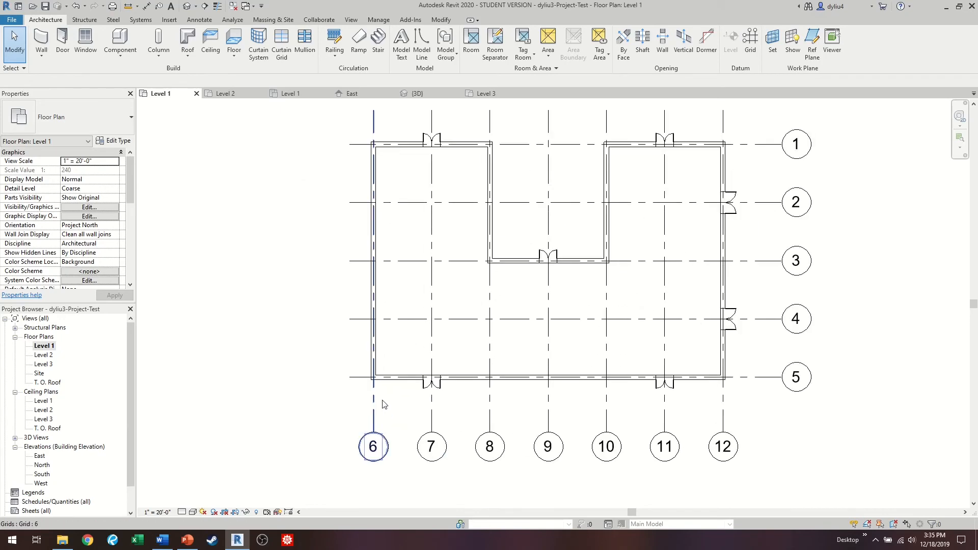
{"action": "scroll", "coordinate": [652, 406], "scroll_direction": "down", "scroll_amount": 1}
{"action": "middle_click_drag", "start_coordinate": [648, 404], "coordinate": [516, 411]}
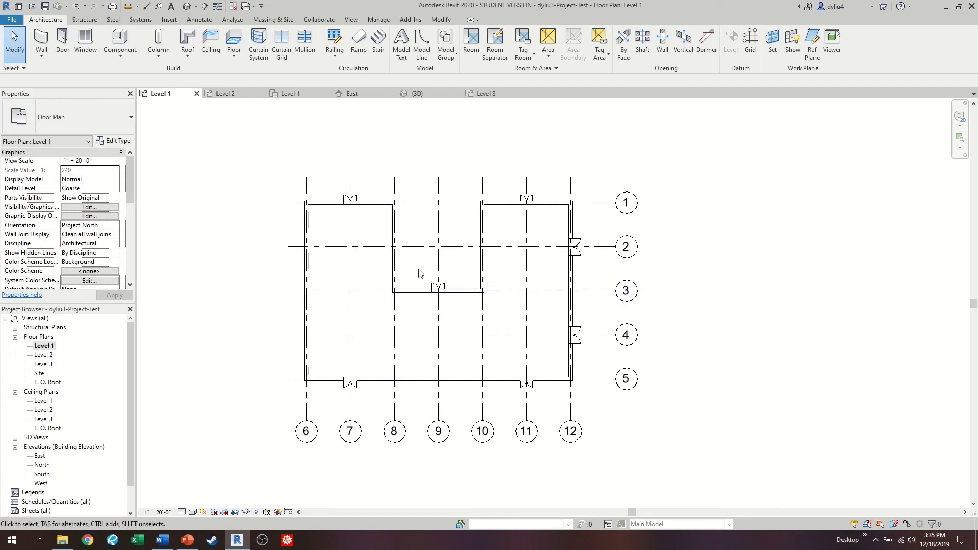
Step: Place an aligned dimension between grids 6 and 7, just above their bubbles
{"action": "left_click", "coordinate": [198, 20]}
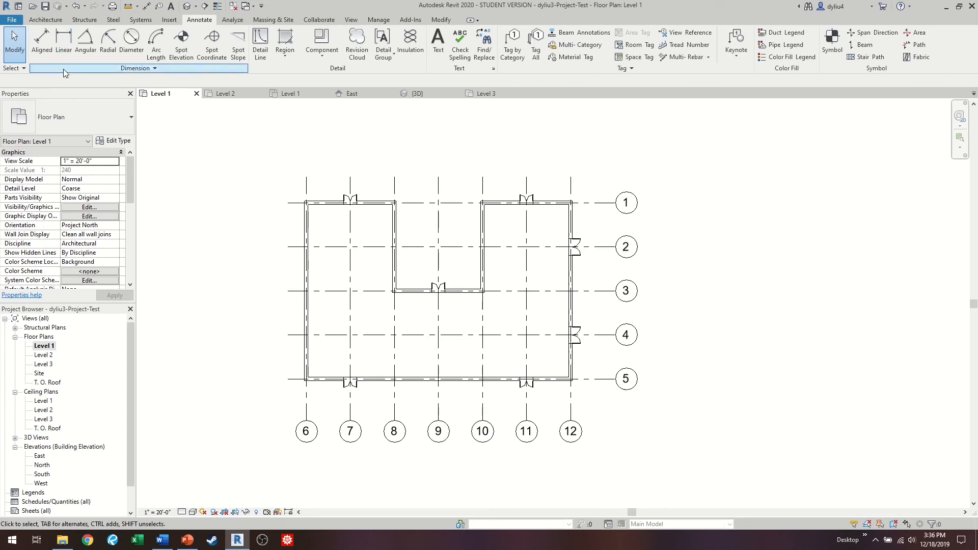
{"action": "left_click", "coordinate": [42, 41]}
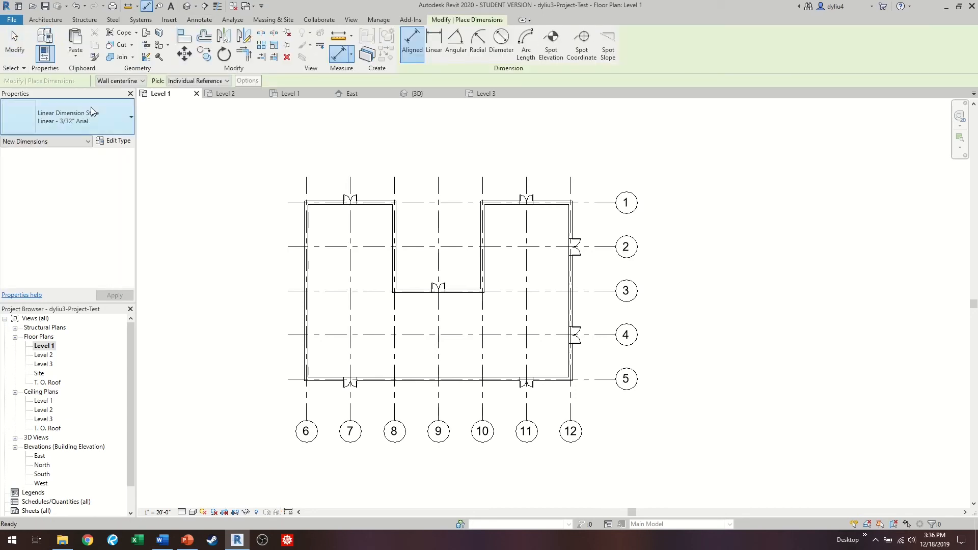
{"action": "left_click", "coordinate": [307, 404]}
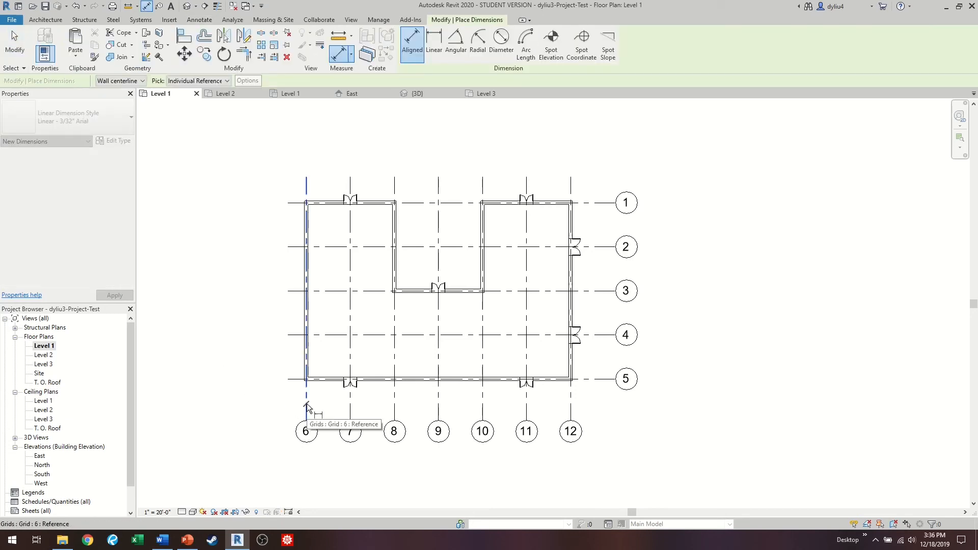
{"action": "left_click", "coordinate": [350, 414]}
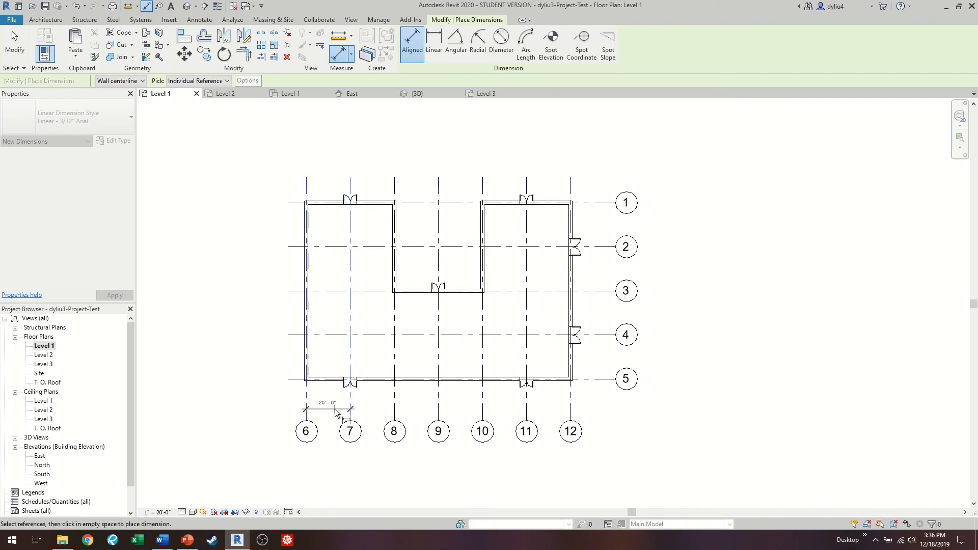
{"action": "left_click", "coordinate": [346, 408]}
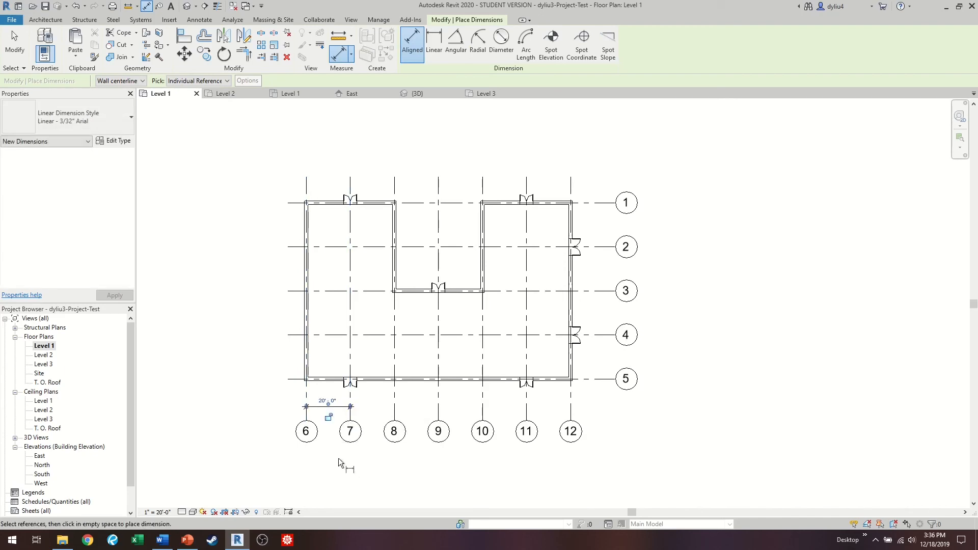
Step: Add a continuous aligned dimension string from grid 7 through grid 12, in line with the dimension between grids 6 and 7
{"action": "scroll", "coordinate": [338, 457], "scroll_direction": "up", "scroll_amount": 5}
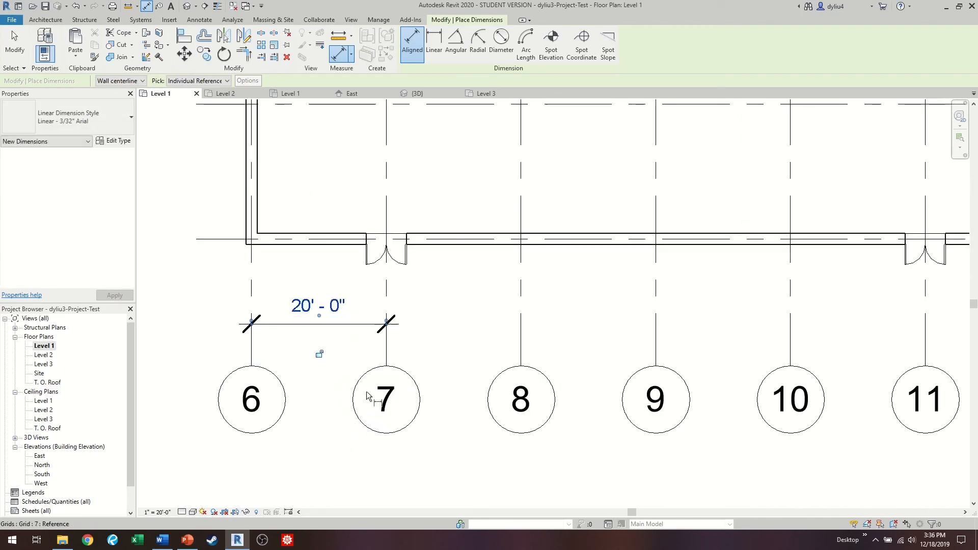
{"action": "left_click", "coordinate": [388, 351]}
{"action": "left_click", "coordinate": [520, 342]}
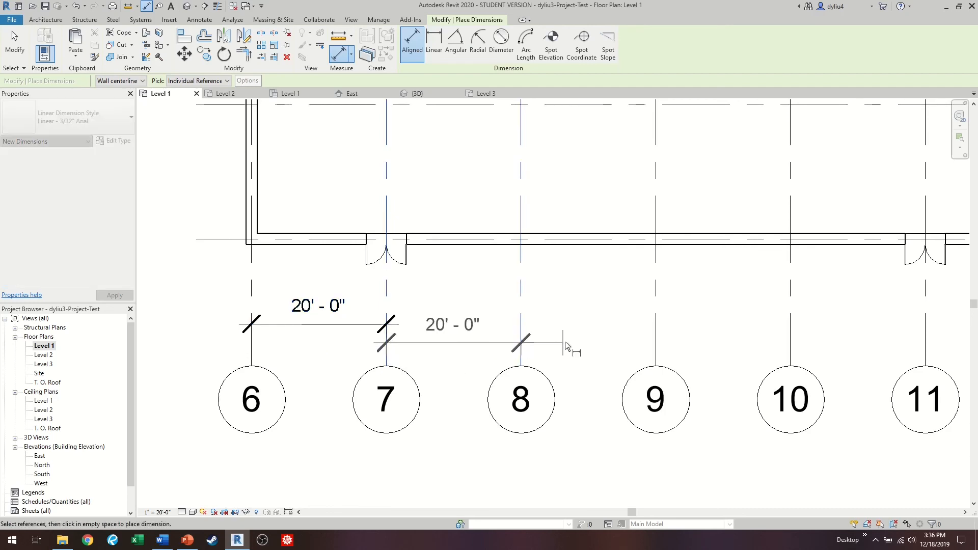
{"action": "left_click", "coordinate": [655, 340]}
{"action": "left_click", "coordinate": [790, 332]}
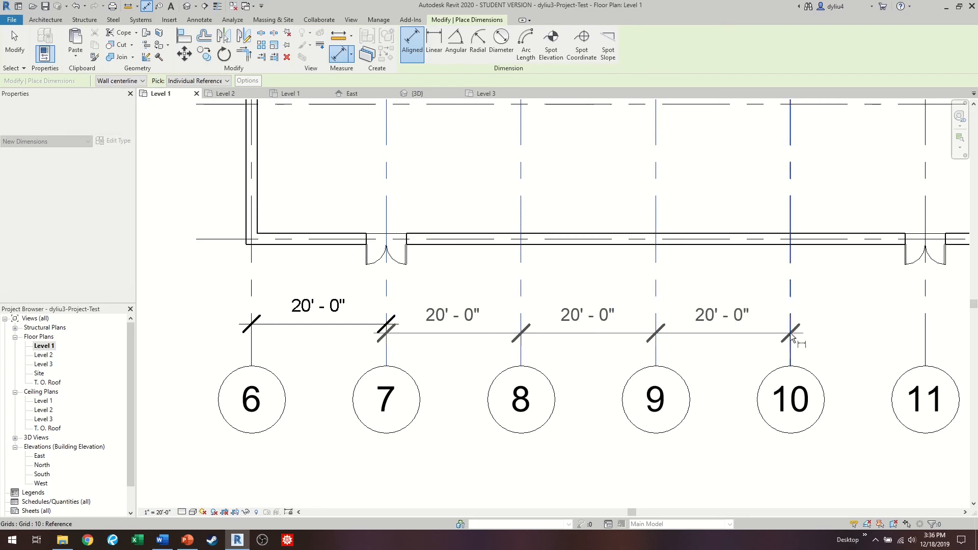
{"action": "middle_click_drag", "start_coordinate": [791, 332], "coordinate": [549, 347]}
{"action": "left_click", "coordinate": [562, 347]}
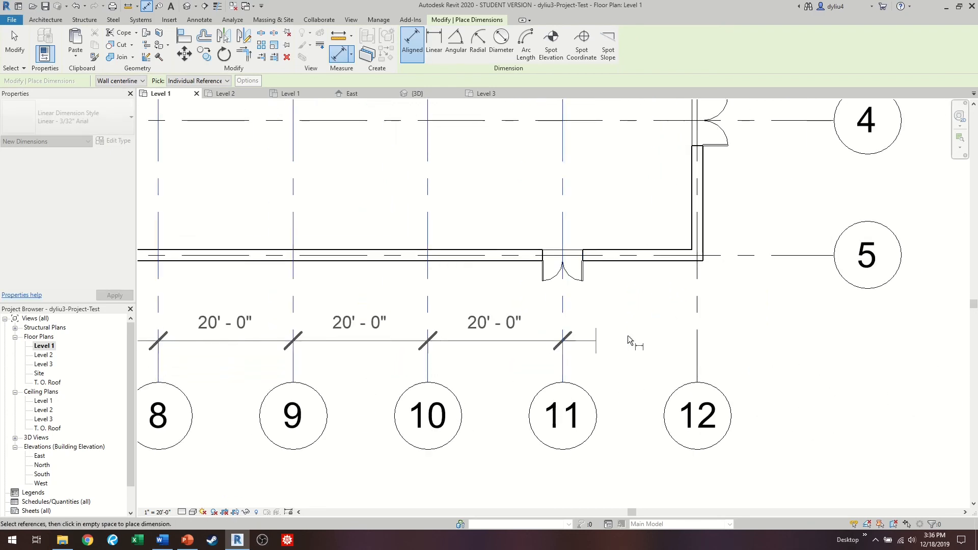
{"action": "left_click", "coordinate": [692, 335]}
{"action": "middle_click_drag", "start_coordinate": [490, 379], "coordinate": [790, 345]}
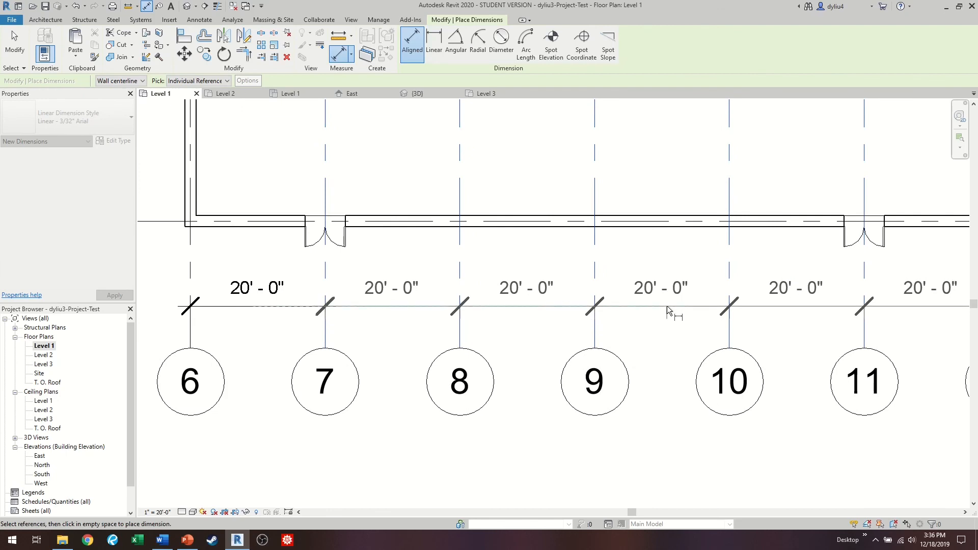
{"action": "left_click", "coordinate": [668, 305]}
Step: Add a continuous aligned dimension string from grid 5 through grid 1, between the building's right side and the grid bubbles
{"action": "scroll", "coordinate": [729, 339], "scroll_direction": "down", "scroll_amount": 4}
{"action": "middle_click_drag", "start_coordinate": [723, 363], "coordinate": [510, 440]}
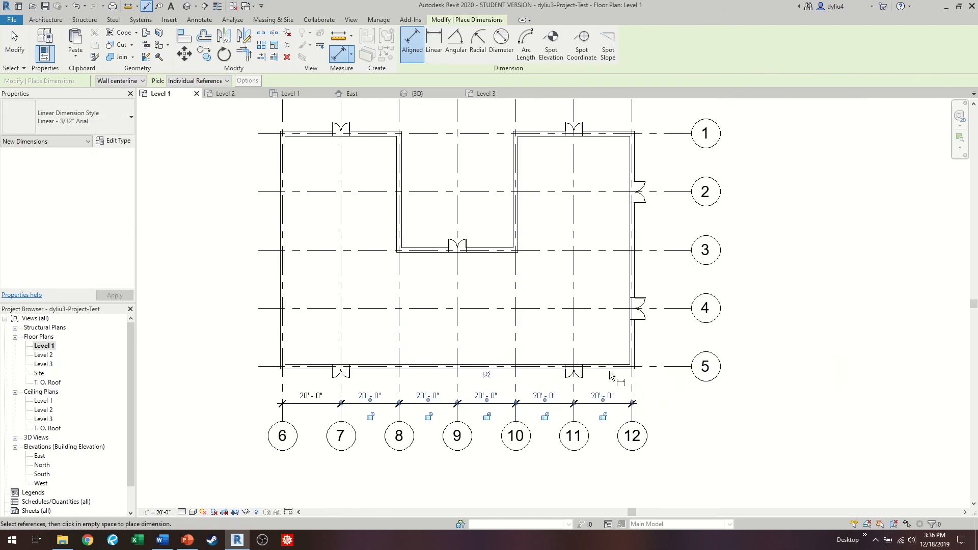
{"action": "left_click", "coordinate": [681, 366]}
{"action": "left_click", "coordinate": [675, 309]}
{"action": "left_click", "coordinate": [671, 250]}
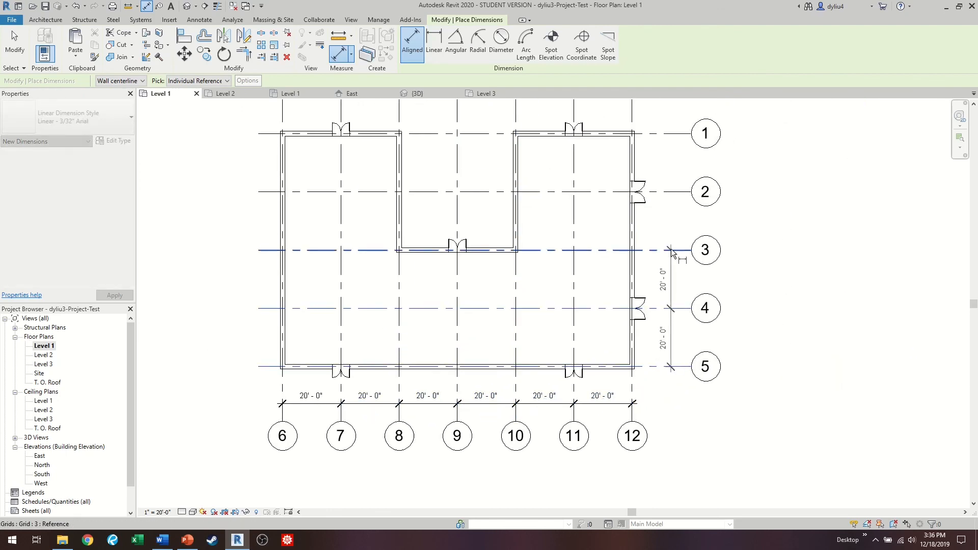
{"action": "left_click", "coordinate": [667, 192]}
{"action": "left_click", "coordinate": [672, 133]}
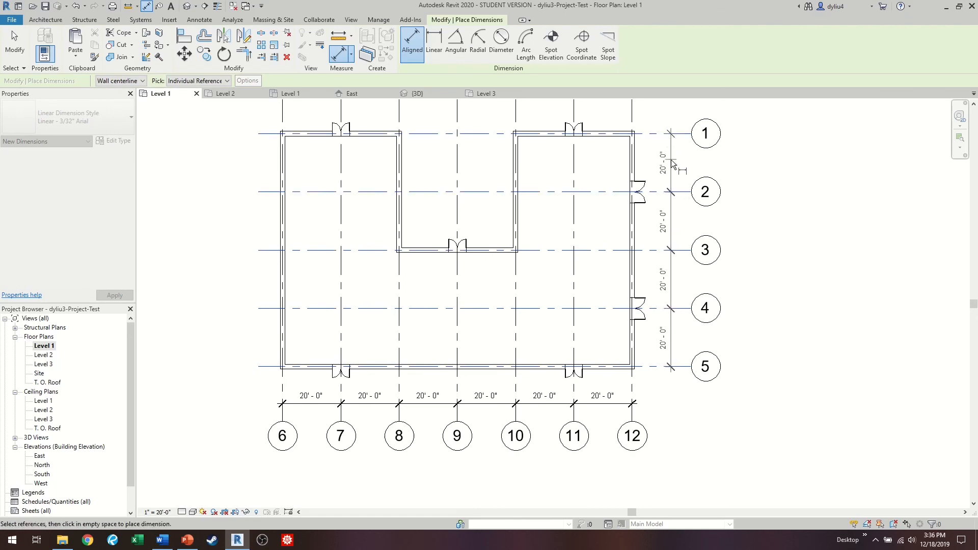
{"action": "left_click", "coordinate": [671, 160]}
Step: Dimension from the centerline of the recess's right wall to grid 11, inside the building's upper-right wing
{"action": "scroll", "coordinate": [786, 353], "scroll_direction": "down", "scroll_amount": 2}
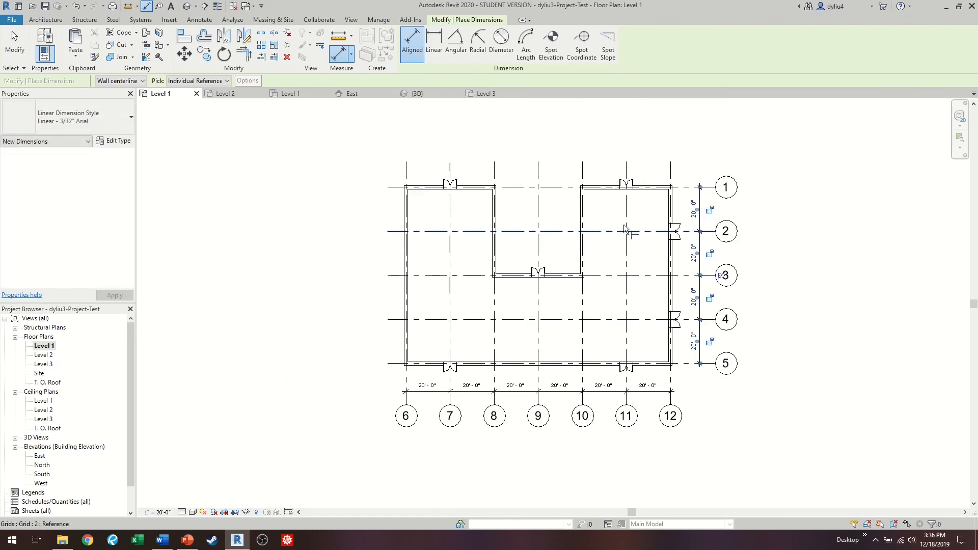
{"action": "scroll", "coordinate": [591, 221], "scroll_direction": "up", "scroll_amount": 3}
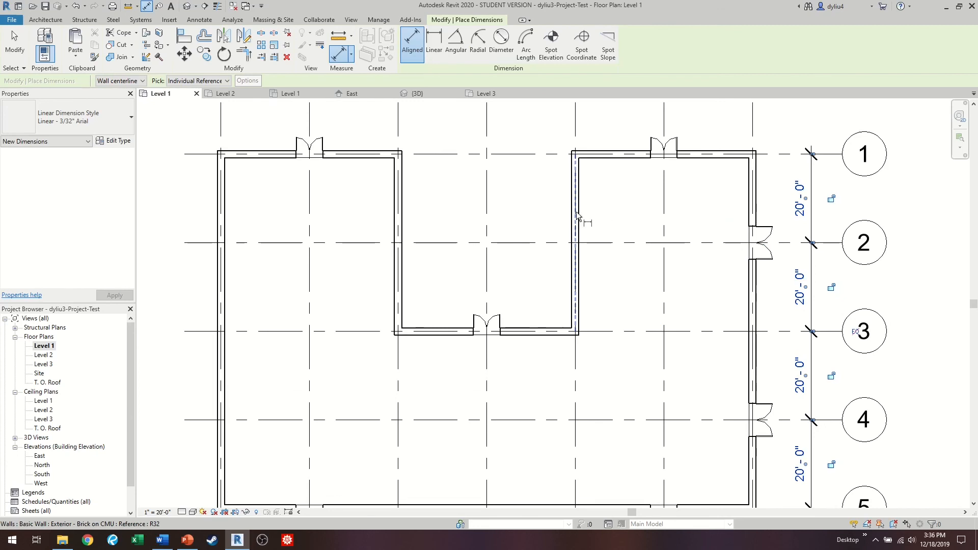
{"action": "left_click", "coordinate": [577, 212]}
{"action": "left_click", "coordinate": [664, 206]}
{"action": "left_click", "coordinate": [655, 202]}
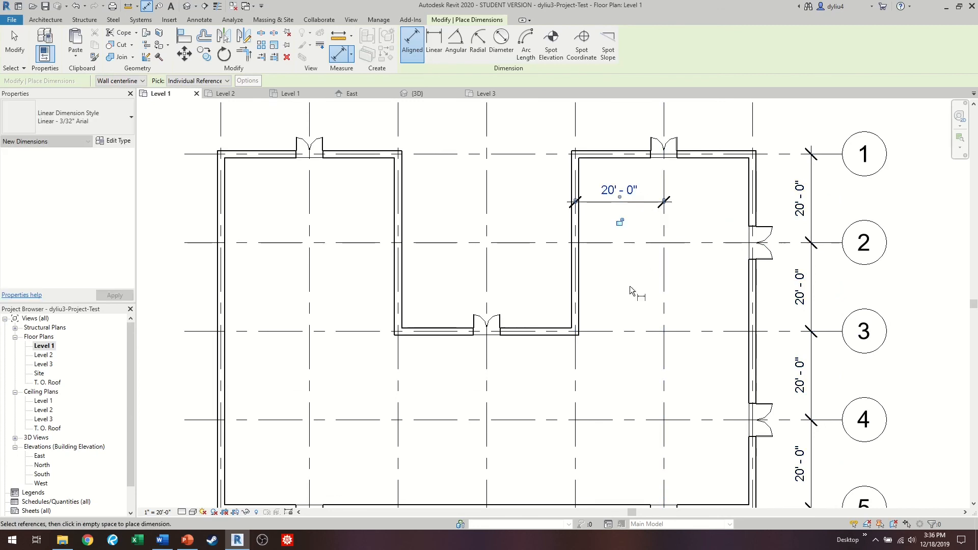
Step: Place an aligned dimension between grids 9 and 10, just below the recess's bottom wall
{"action": "scroll", "coordinate": [630, 286], "scroll_direction": "down", "scroll_amount": 1}
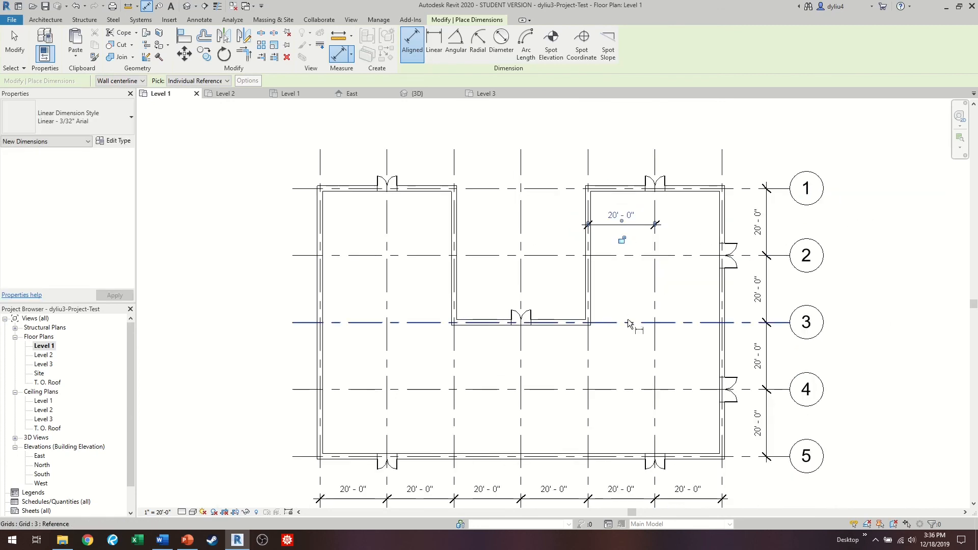
{"action": "left_click", "coordinate": [530, 329]}
{"action": "left_click", "coordinate": [596, 326]}
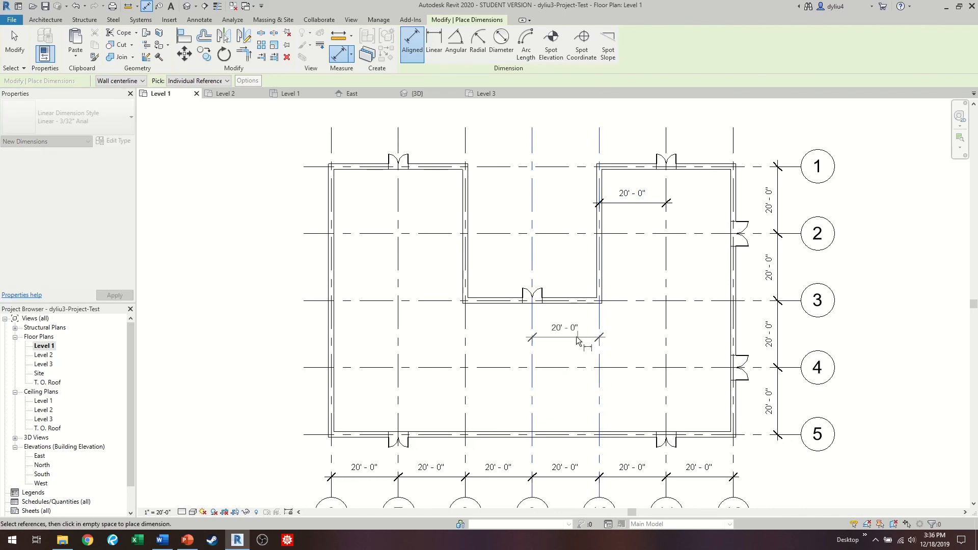
{"action": "left_click", "coordinate": [576, 335]}
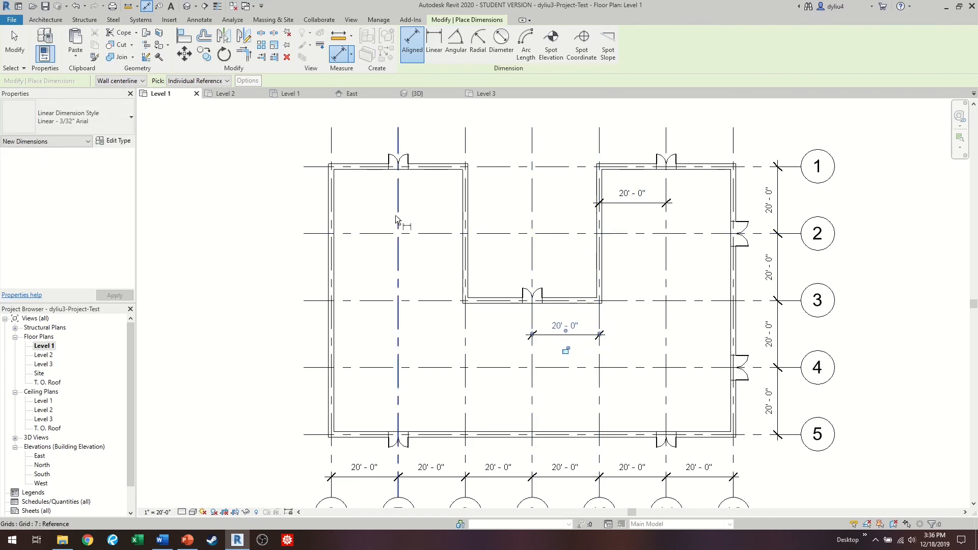